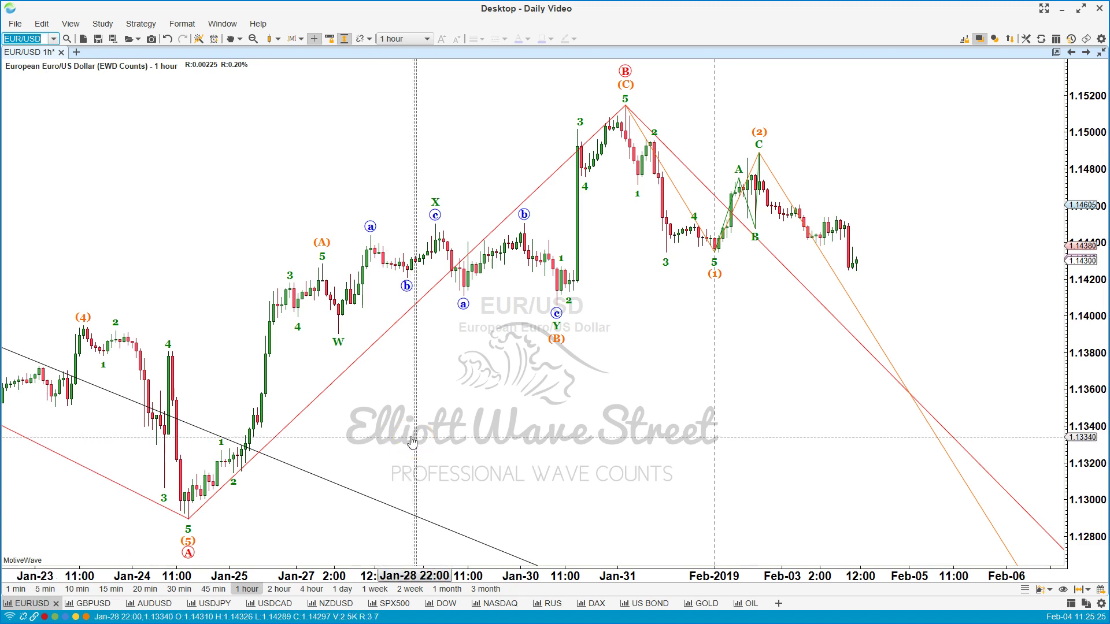
# Switch to the browser, show the Disclaimer entry under About Us on the Elliott Wave Street site, and return to the chart
pyautogui.click(609, 345)
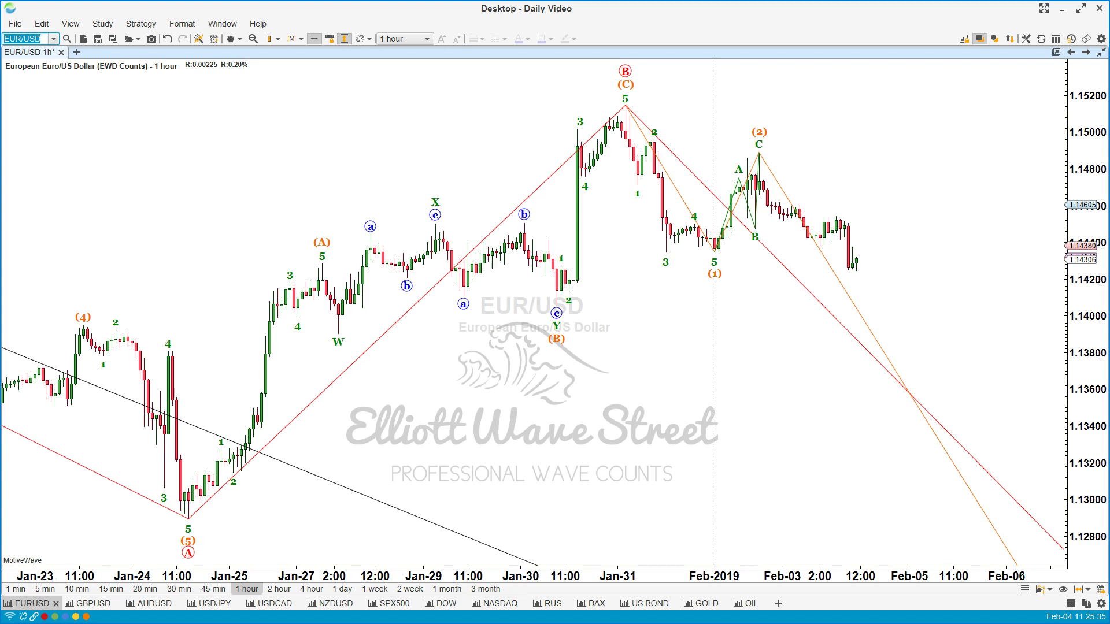
pyautogui.hotkey('alt', 'Tab')
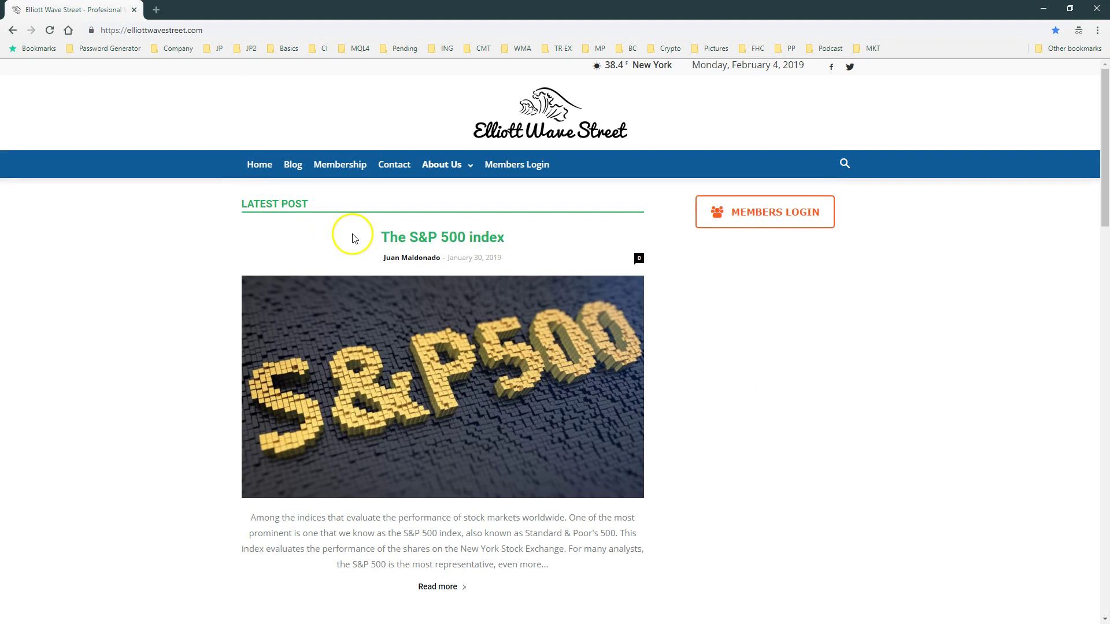
pyautogui.moveTo(445, 169)
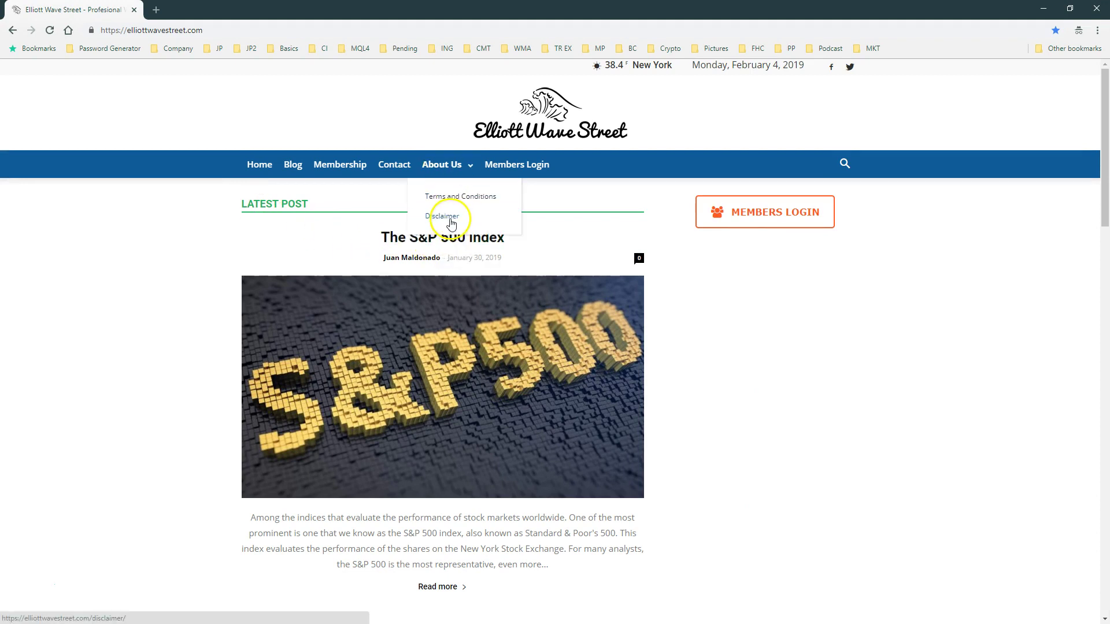
pyautogui.hotkey('alt', 'Tab')
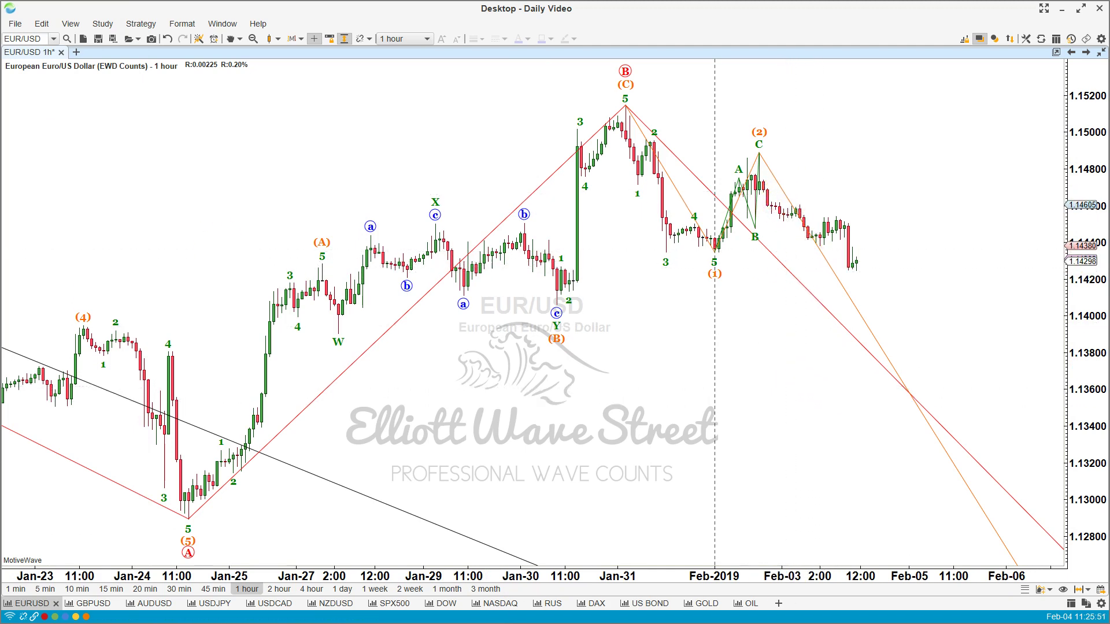
# Draw a pink zigzag from the red A low through (A), (B) and (C), plus a horizontal line from the A low
pyautogui.moveTo(181, 516)
pyautogui.mouseDown()
pyautogui.moveTo(397, 267)
pyautogui.moveTo(330, 254)
pyautogui.mouseUp()
pyautogui.click(330, 254)
pyautogui.click(555, 308)
pyautogui.click(622, 105)
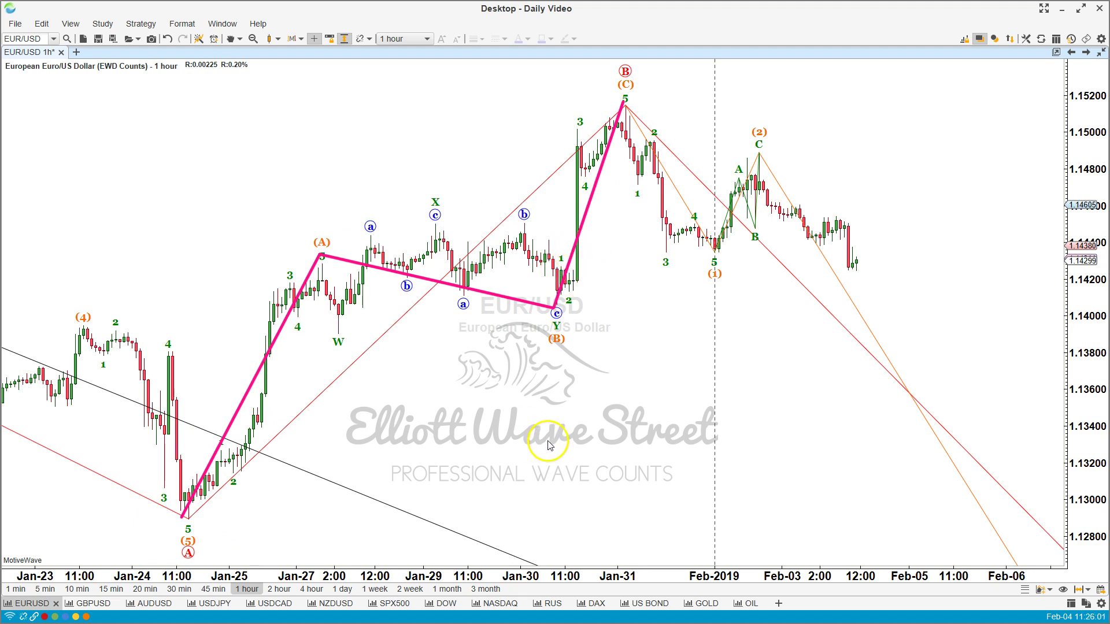
pyautogui.moveTo(183, 517)
pyautogui.mouseDown()
pyautogui.moveTo(959, 456)
pyautogui.moveTo(1051, 466)
pyautogui.mouseUp()
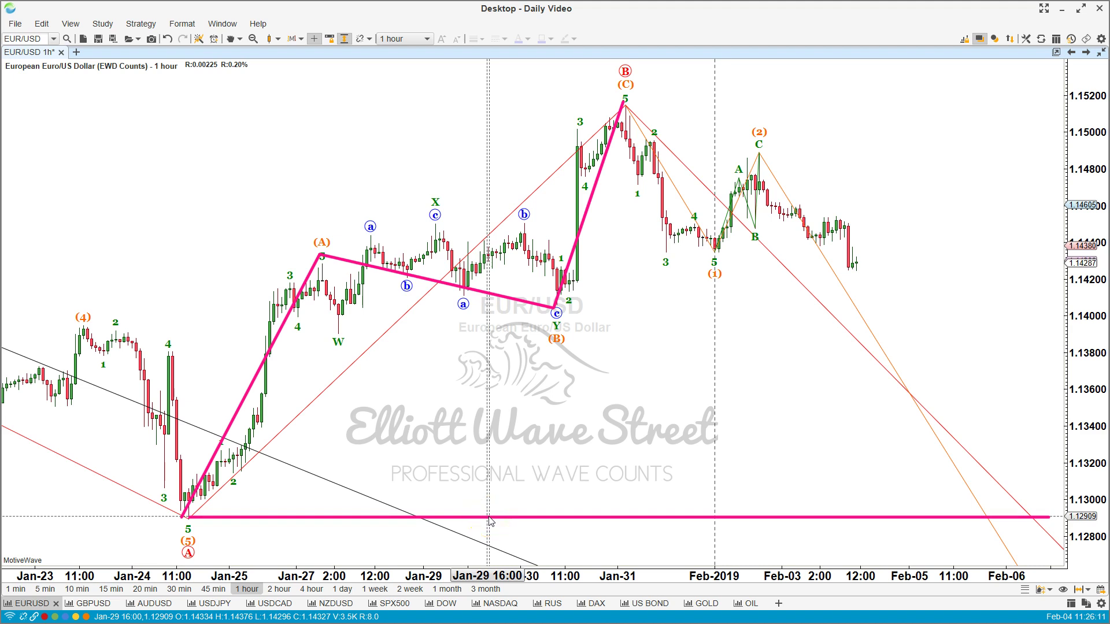
pyautogui.click(355, 468)
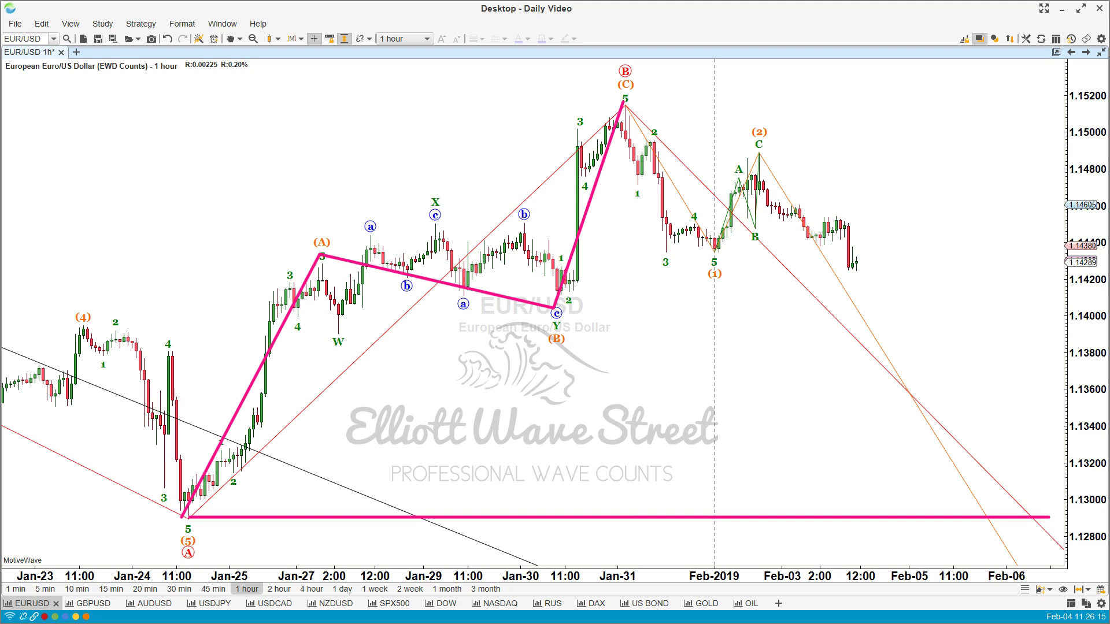
# Draw a blue trendline from the red A low through (B), marking its break near wave 4 and the retest near wave (2)
pyautogui.click(260, 451)
pyautogui.moveTo(186, 518)
pyautogui.mouseDown()
pyautogui.moveTo(743, 327)
pyautogui.moveTo(826, 152)
pyautogui.mouseUp()
pyautogui.moveTo(665, 223)
pyautogui.mouseDown()
pyautogui.moveTo(694, 244)
pyautogui.moveTo(692, 228)
pyautogui.mouseUp()
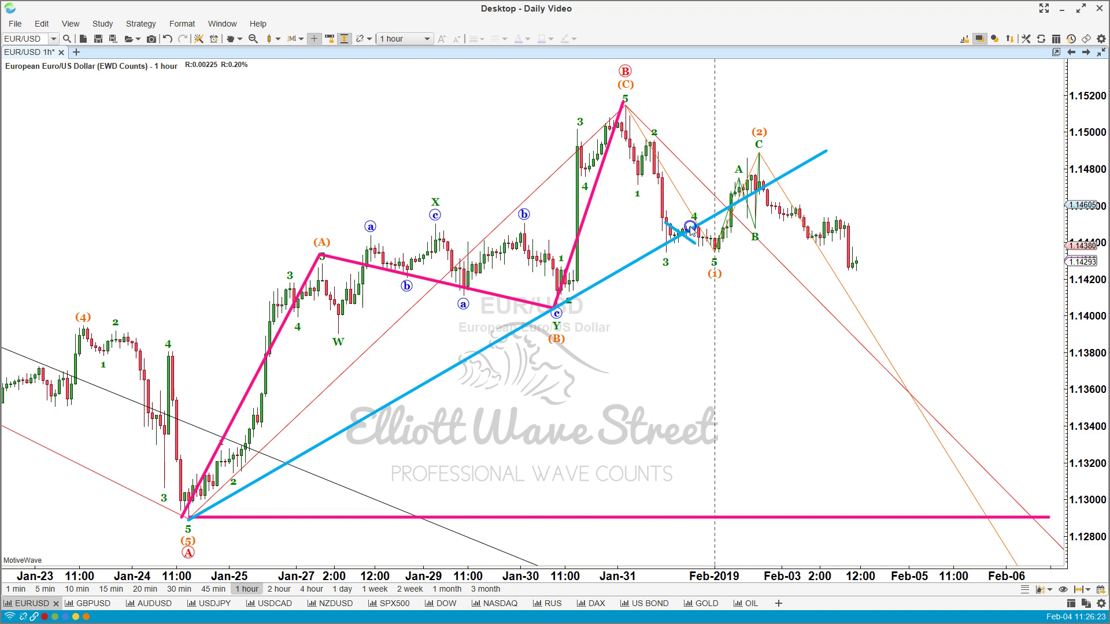
pyautogui.moveTo(709, 166); pyautogui.dragTo(730, 175)
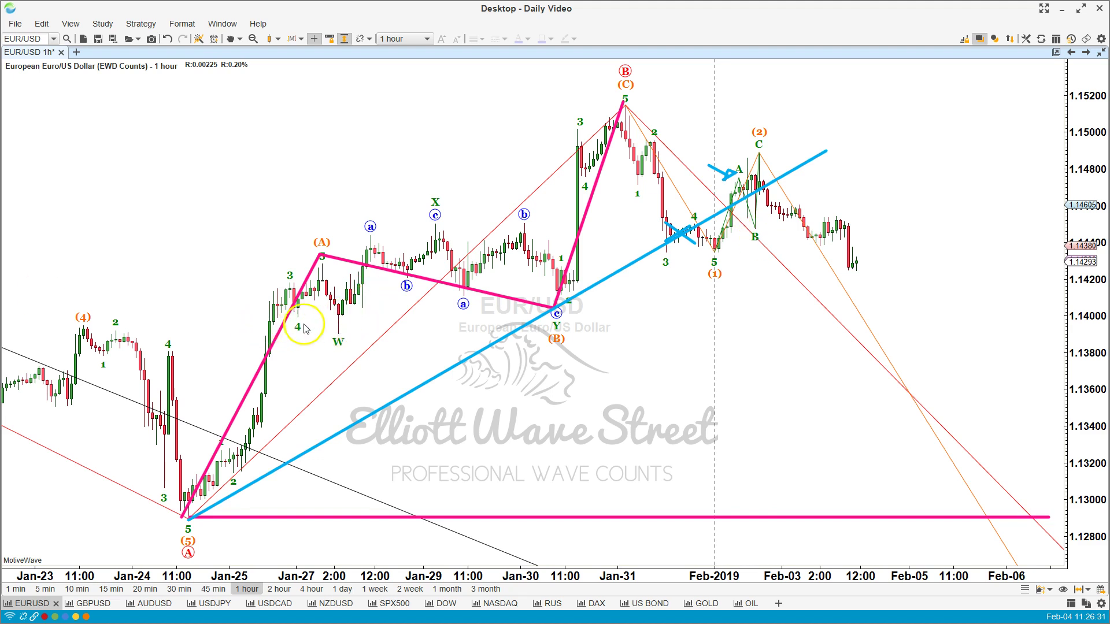
# Trace the swings in black from the W low through X, (B), the red B top and (1) to the (2) high
pyautogui.moveTo(338, 334); pyautogui.dragTo(434, 226)
pyautogui.click(435, 225)
pyautogui.click(554, 308)
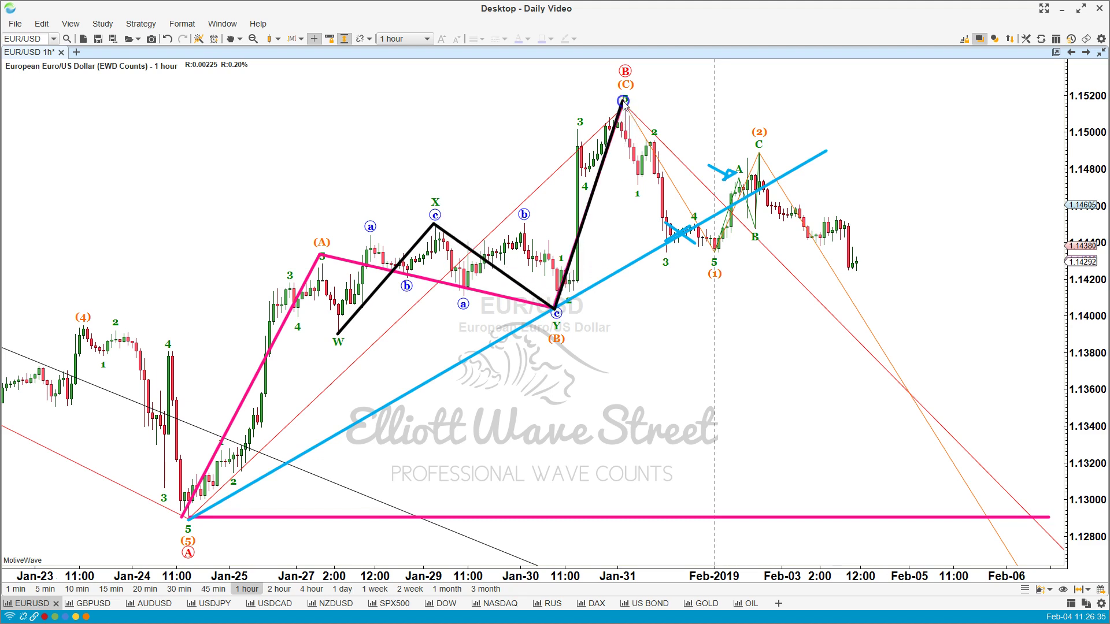
pyautogui.click(624, 101)
pyautogui.click(714, 251)
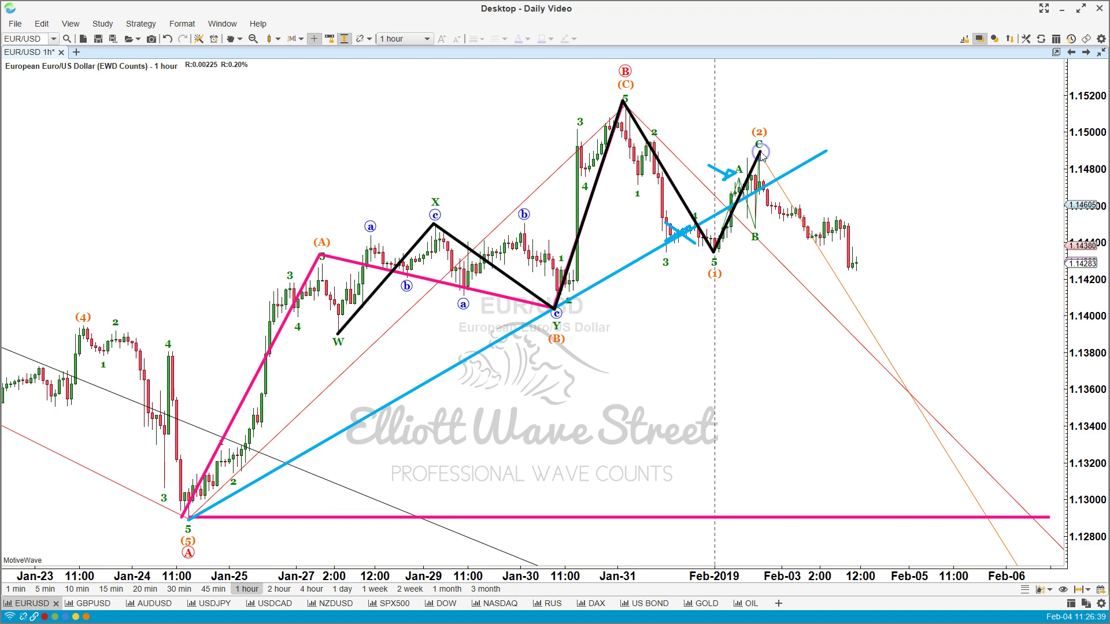
pyautogui.doubleClick(761, 152)
pyautogui.hotkey('alt', 'Tab')
# Draw a pink neckline from the (B) low through (1), circle its break, and trace the decline from (2) into it
pyautogui.moveTo(555, 307)
pyautogui.mouseDown()
pyautogui.moveTo(838, 227)
pyautogui.moveTo(868, 206)
pyautogui.mouseUp()
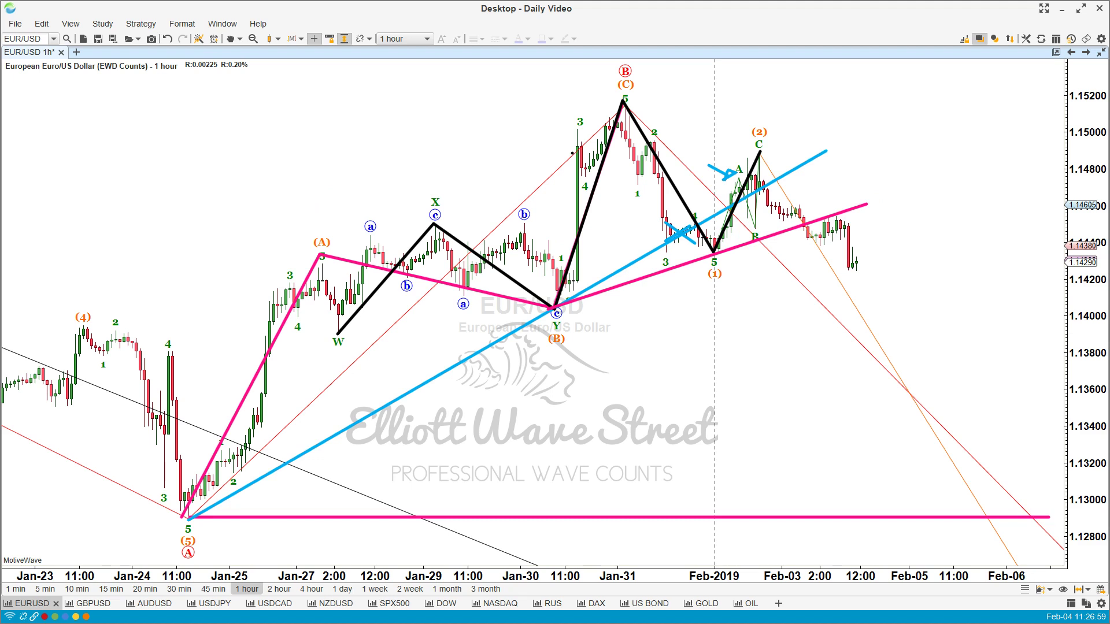
pyautogui.moveTo(809, 209)
pyautogui.mouseDown()
pyautogui.moveTo(793, 214)
pyautogui.moveTo(819, 229)
pyautogui.moveTo(803, 207)
pyautogui.mouseUp()
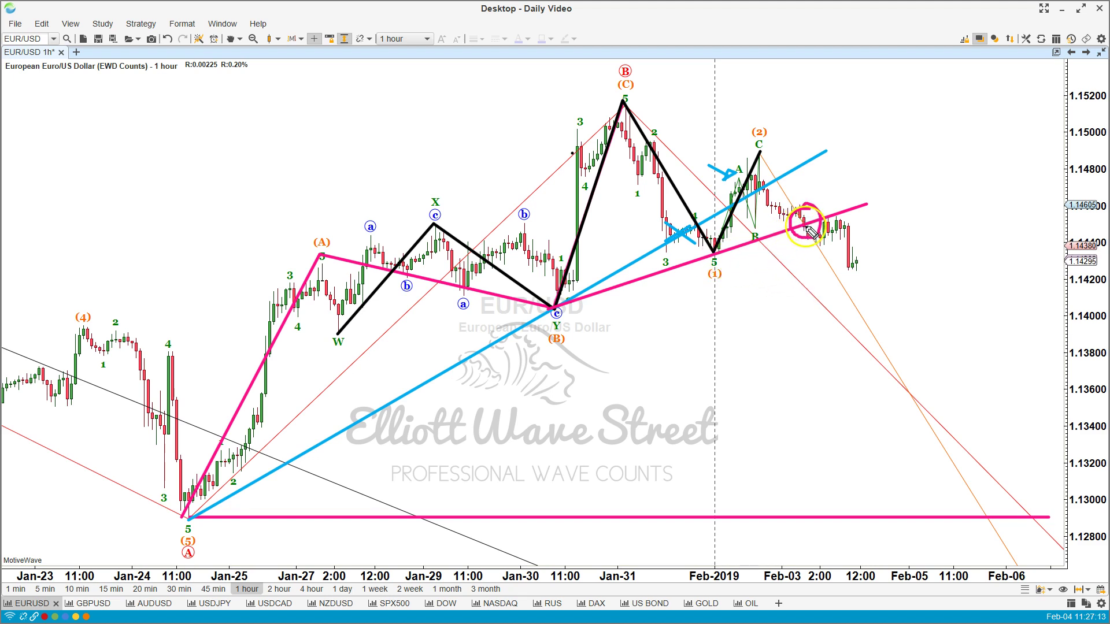
pyautogui.click(760, 151)
pyautogui.moveTo(760, 151); pyautogui.dragTo(807, 229)
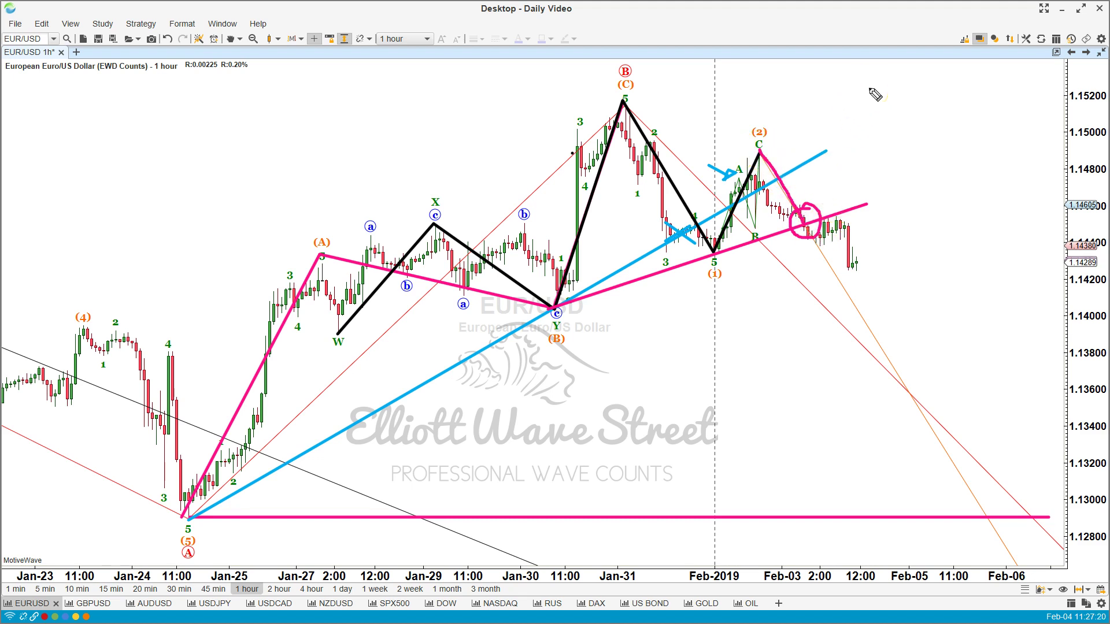
# Sketch the shoulder and head outline, circle the break below a line at wave (1), and project the decline to the red A low line
pyautogui.moveTo(272, 342)
pyautogui.mouseDown()
pyautogui.moveTo(593, 167)
pyautogui.moveTo(600, 134)
pyautogui.moveTo(612, 188)
pyautogui.mouseUp()
pyautogui.moveTo(718, 259)
pyautogui.mouseDown()
pyautogui.moveTo(884, 253)
pyautogui.moveTo(826, 273)
pyautogui.mouseUp()
pyautogui.moveTo(856, 244); pyautogui.dragTo(869, 247)
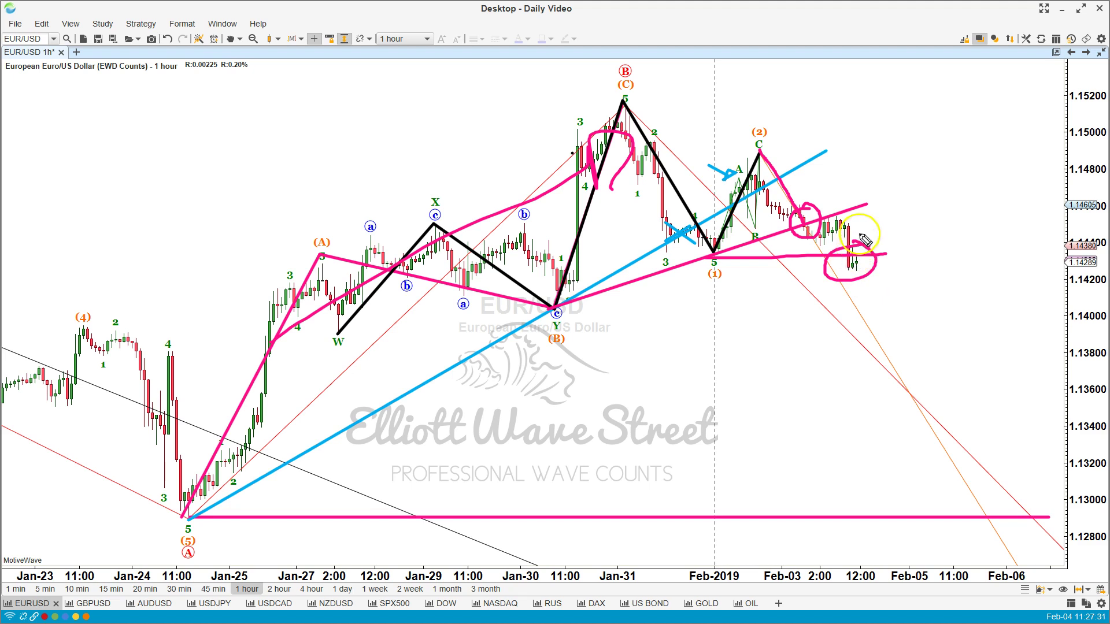
pyautogui.moveTo(860, 276)
pyautogui.mouseDown()
pyautogui.moveTo(855, 353)
pyautogui.moveTo(902, 520)
pyautogui.moveTo(859, 535)
pyautogui.moveTo(904, 491)
pyautogui.mouseUp()
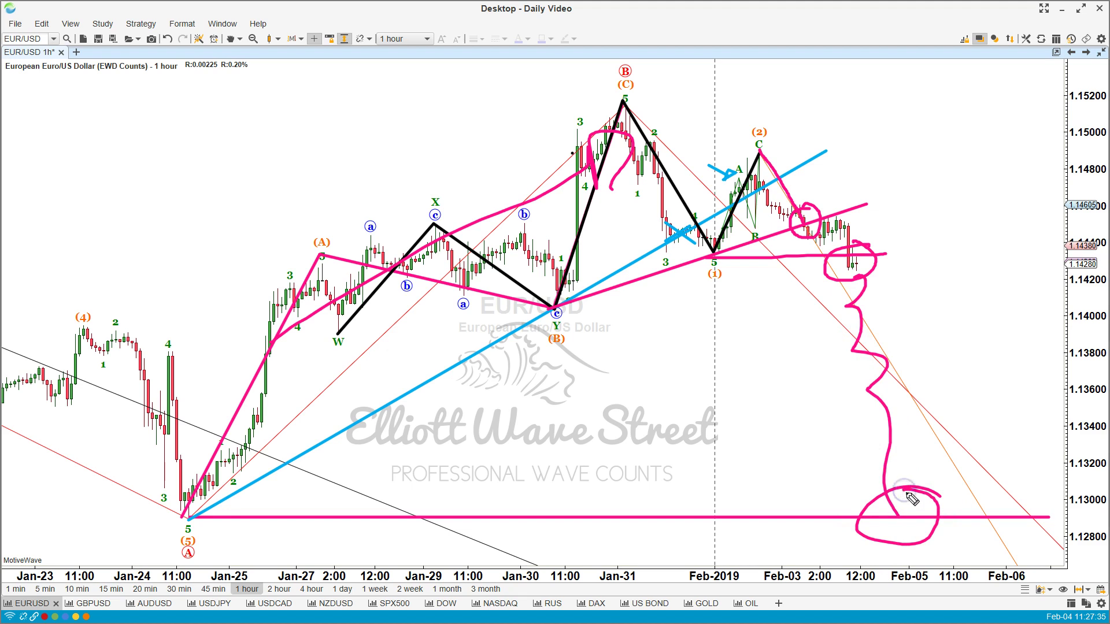
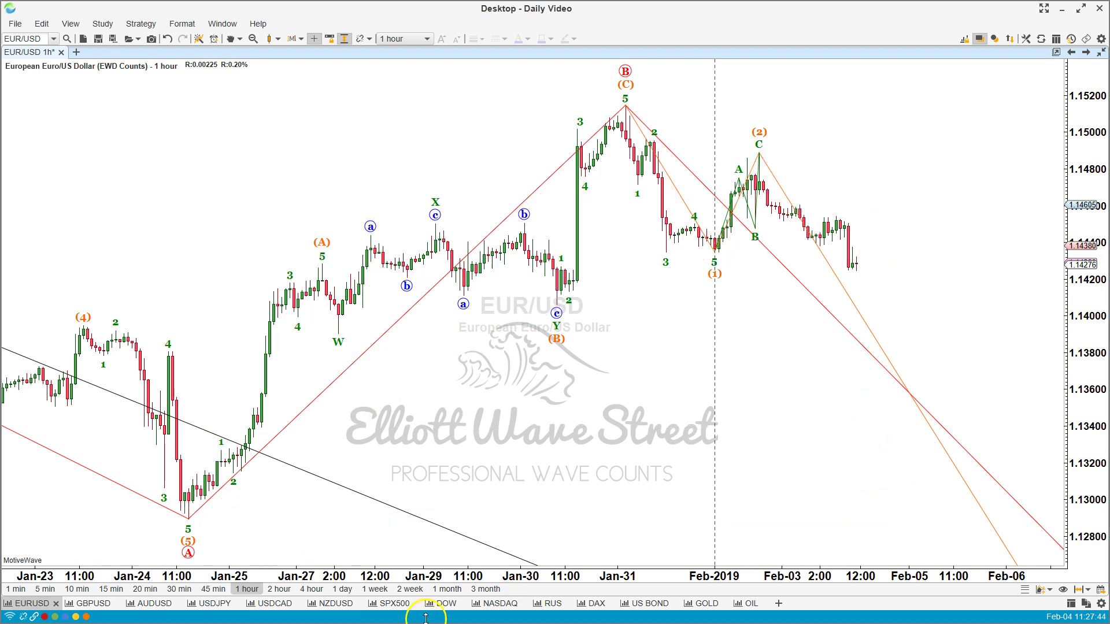
# Open the USD/JPY chart on the 1 week timeframe and hide the waves below Minor
pyautogui.click(213, 604)
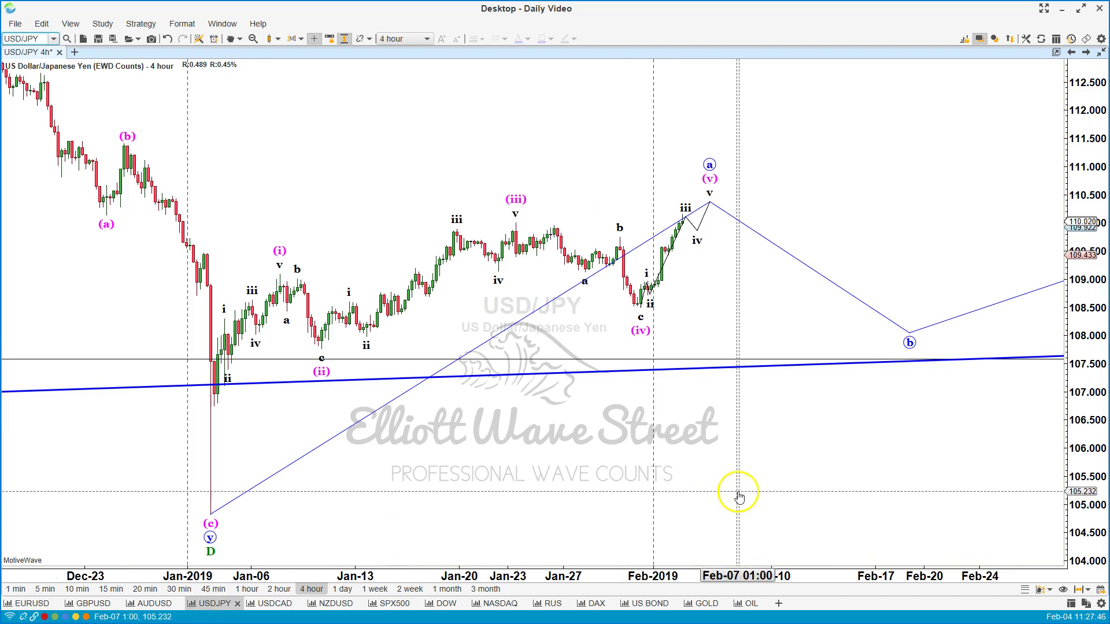
pyautogui.click(375, 589)
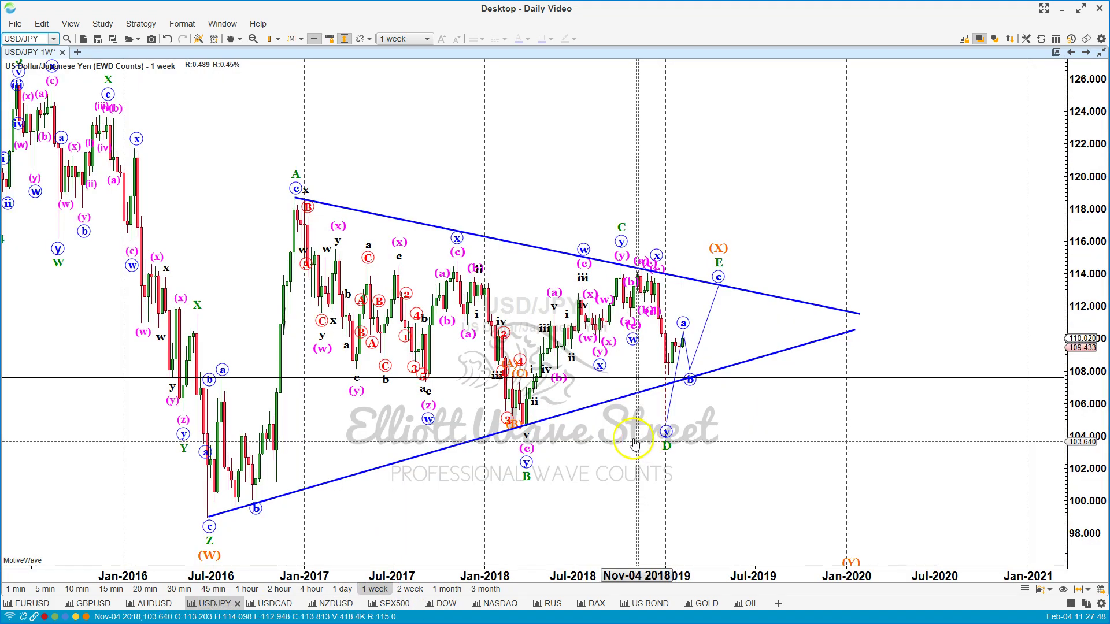
pyautogui.scroll(1, 624, 405)
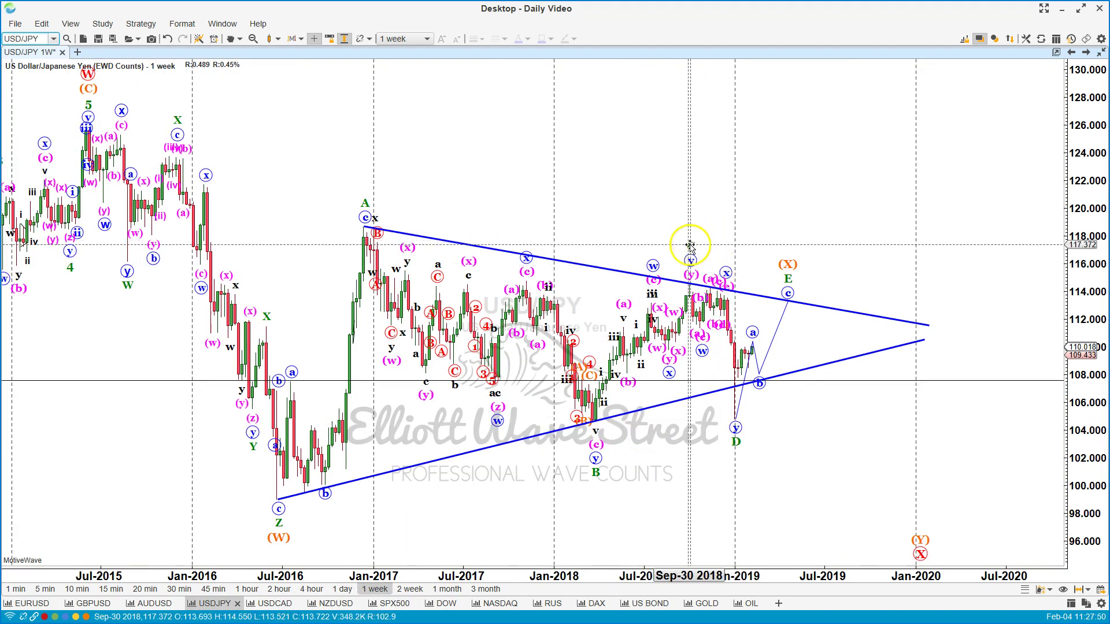
pyautogui.rightClick(690, 246)
pyautogui.moveTo(752, 316)
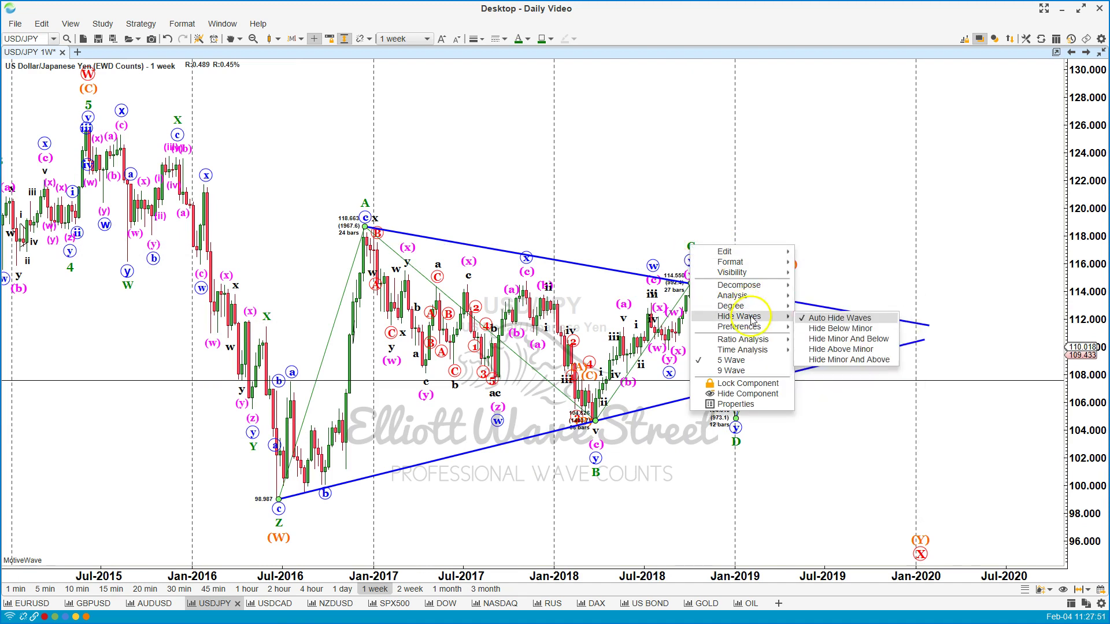
pyautogui.click(840, 328)
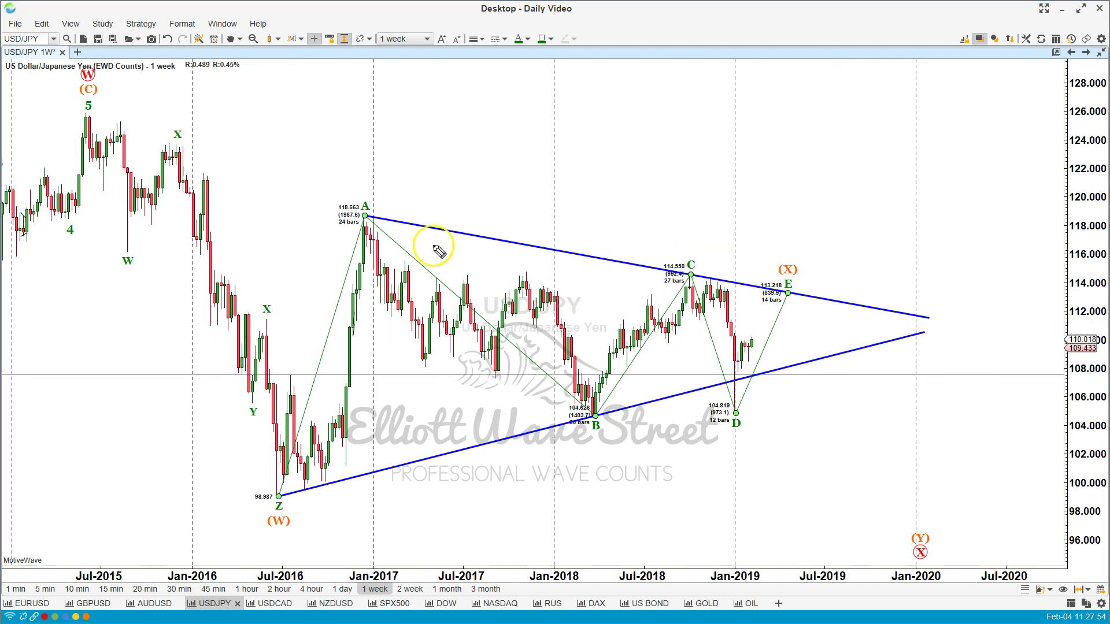
# Circle the wave D low and the projected wave E on the triangle in pink, and clear the markings
pyautogui.moveTo(744, 373)
pyautogui.mouseDown()
pyautogui.moveTo(716, 415)
pyautogui.moveTo(748, 377)
pyautogui.mouseUp()
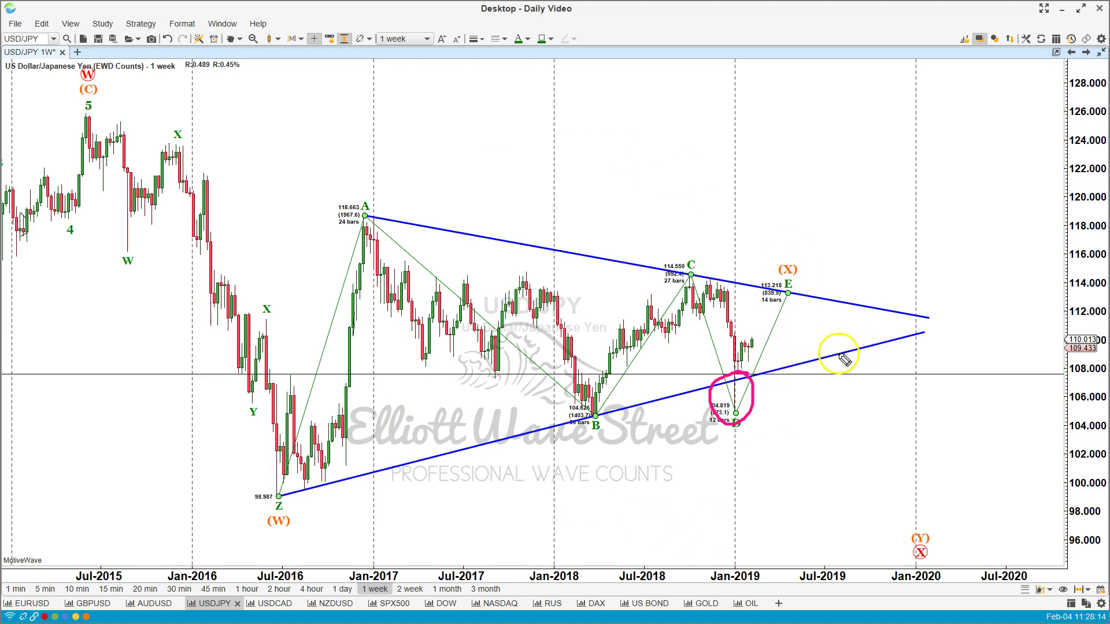
pyautogui.click(789, 284)
pyautogui.moveTo(781, 294); pyautogui.dragTo(800, 289)
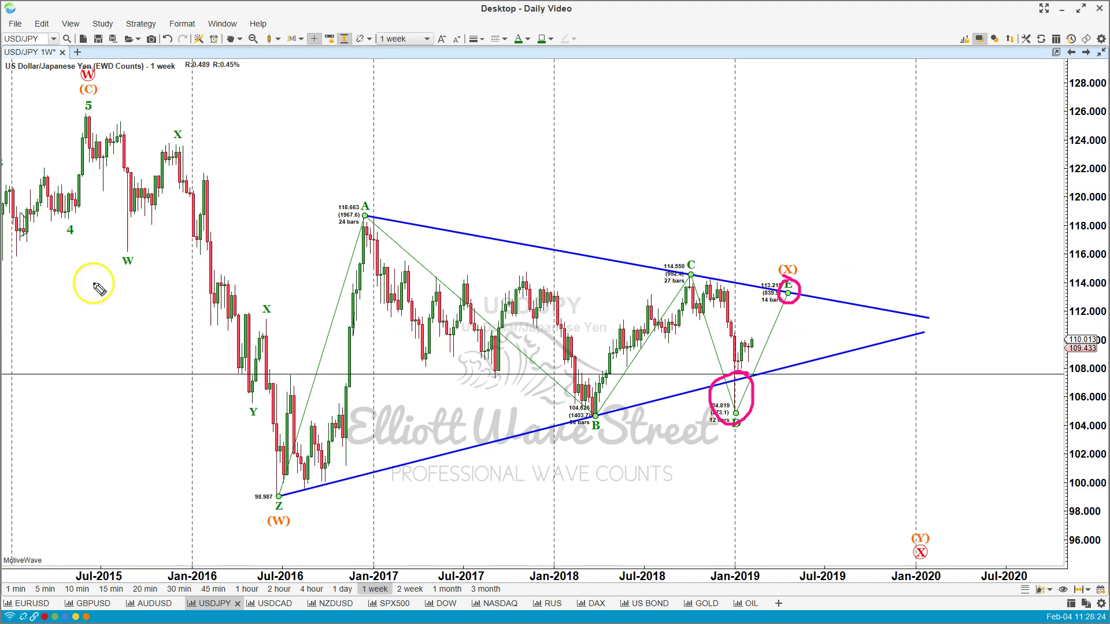
pyautogui.press('Escape')
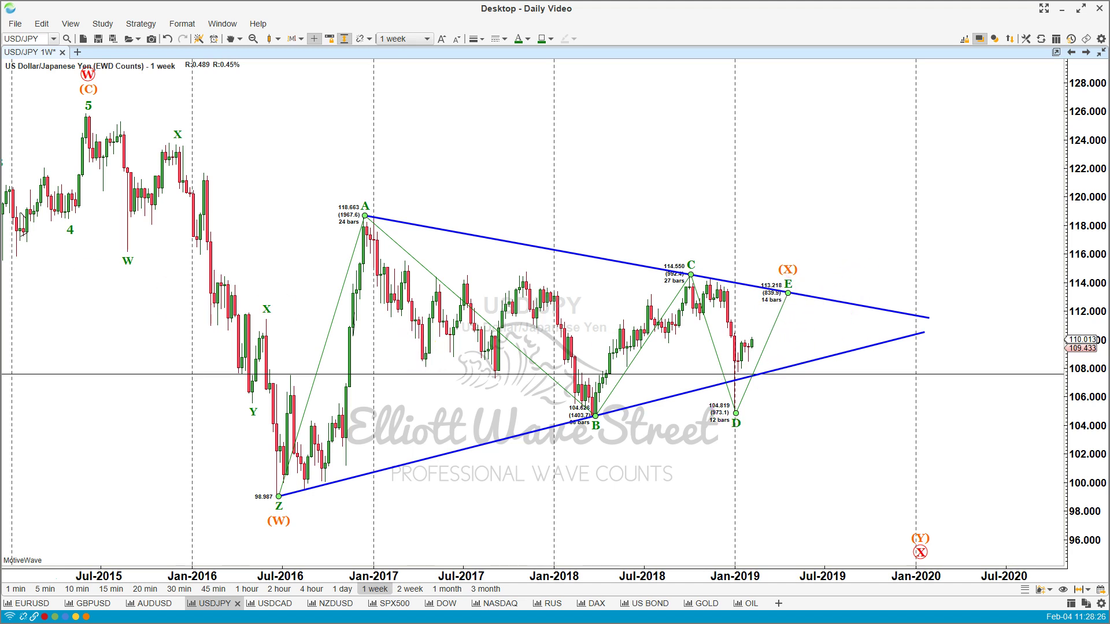
# Change USD/JPY to the 1 day timeframe and redisplay the hidden lower-degree wave labels
pyautogui.click(343, 589)
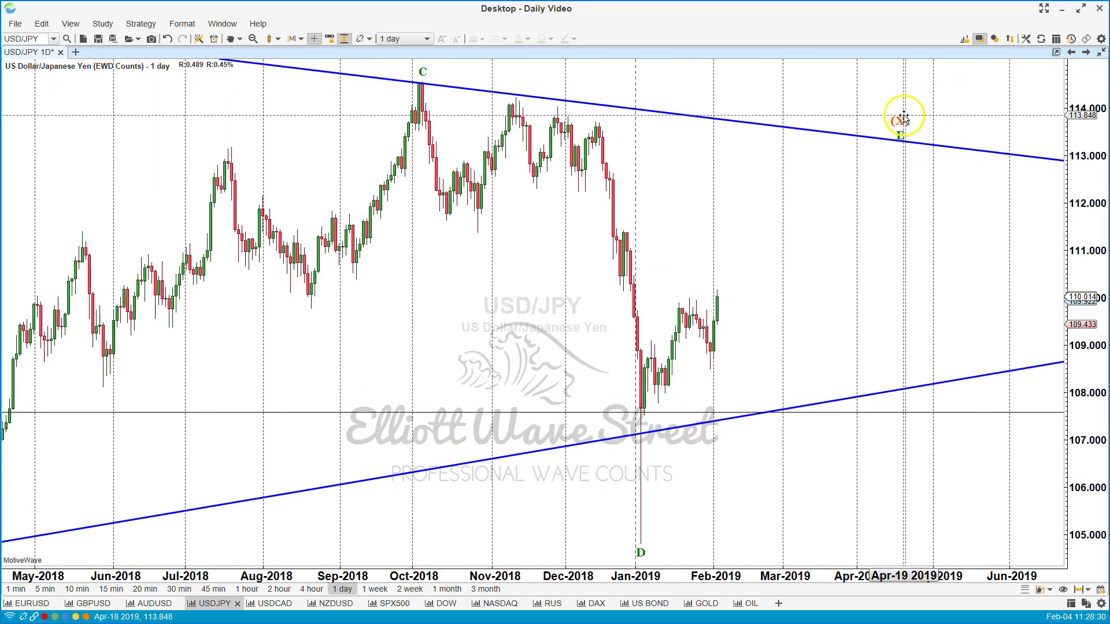
pyautogui.rightClick(904, 118)
pyautogui.moveTo(949, 186)
pyautogui.click(873, 180)
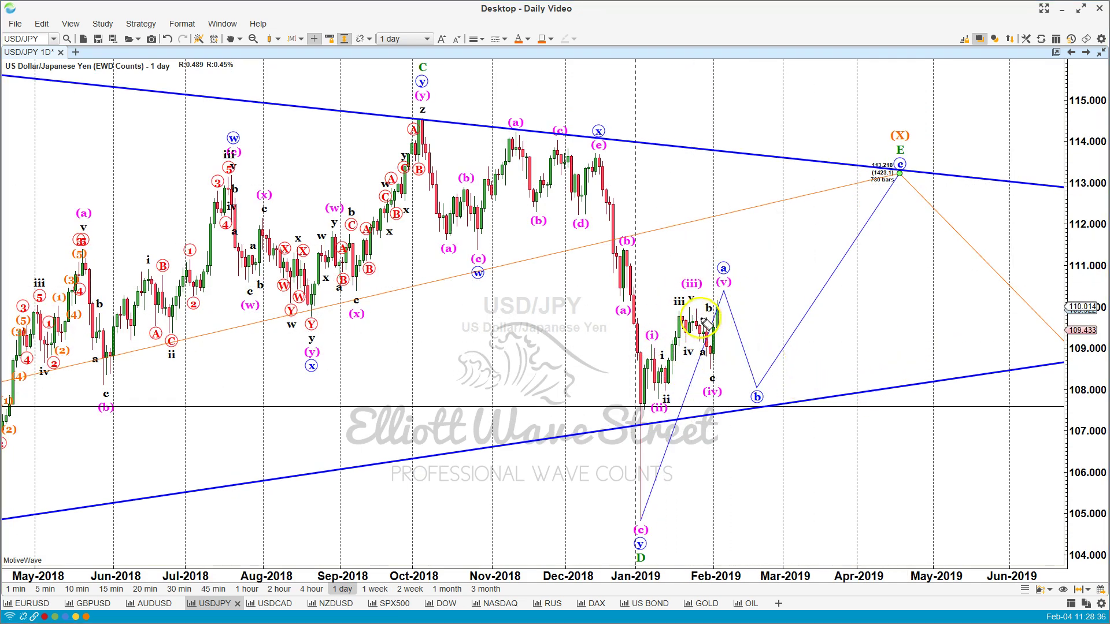
# Highlight the prior wave (iii) high, circle the projected wave b decline and wave c rally to E, and clear the highlights
pyautogui.click(730, 312)
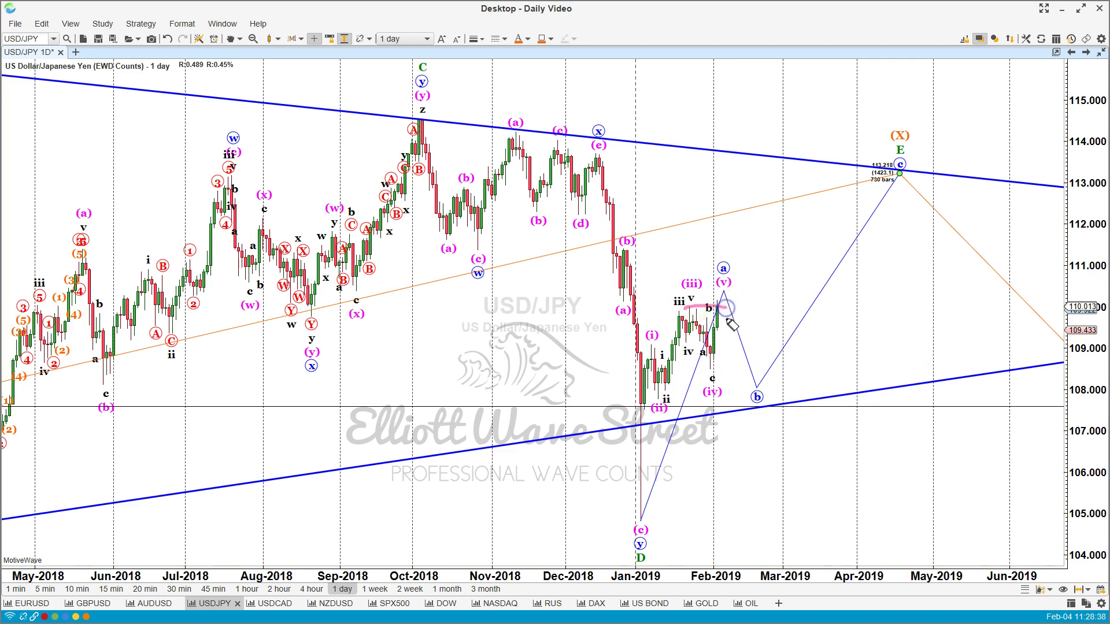
pyautogui.moveTo(731, 317)
pyautogui.mouseDown()
pyautogui.moveTo(751, 387)
pyautogui.moveTo(729, 296)
pyautogui.moveTo(761, 399)
pyautogui.moveTo(771, 351)
pyautogui.moveTo(911, 155)
pyautogui.mouseUp()
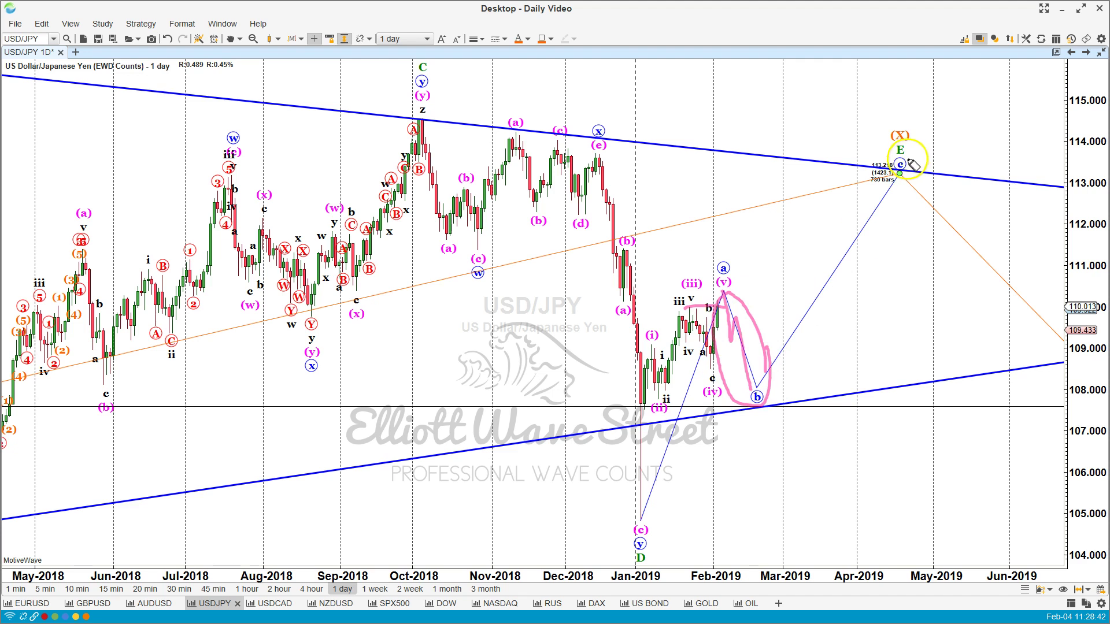
pyautogui.moveTo(746, 389); pyautogui.dragTo(923, 136)
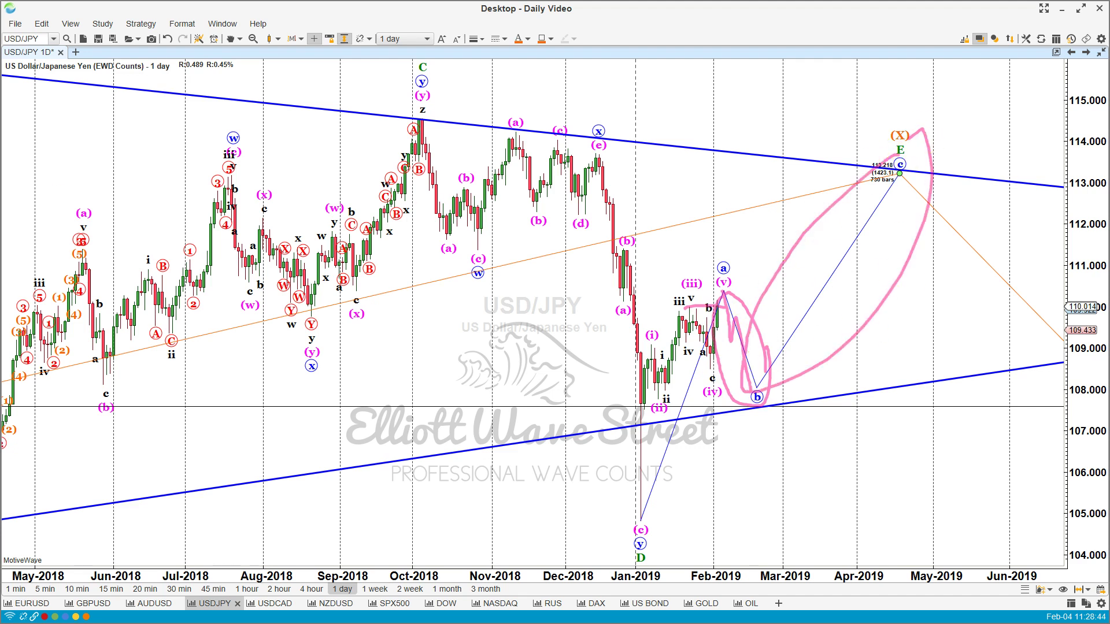
pyautogui.press('Escape')
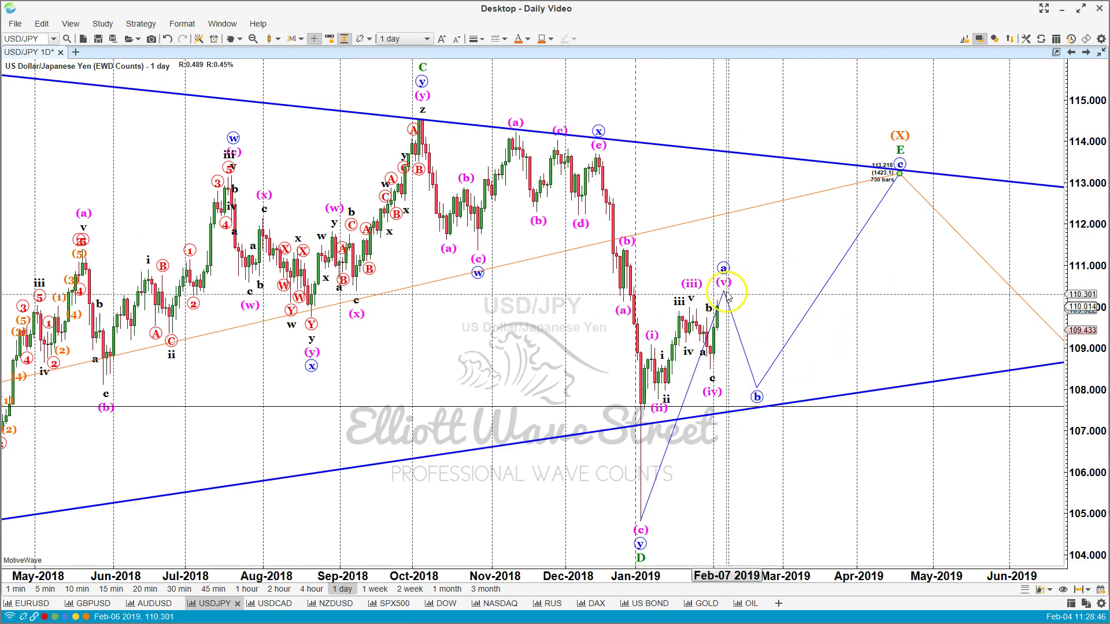
# On the 4 hour USD/JPY chart, draw a pink trendline from the (iv) low, the projected zigzag after iii, and a support line beneath it
pyautogui.click(309, 589)
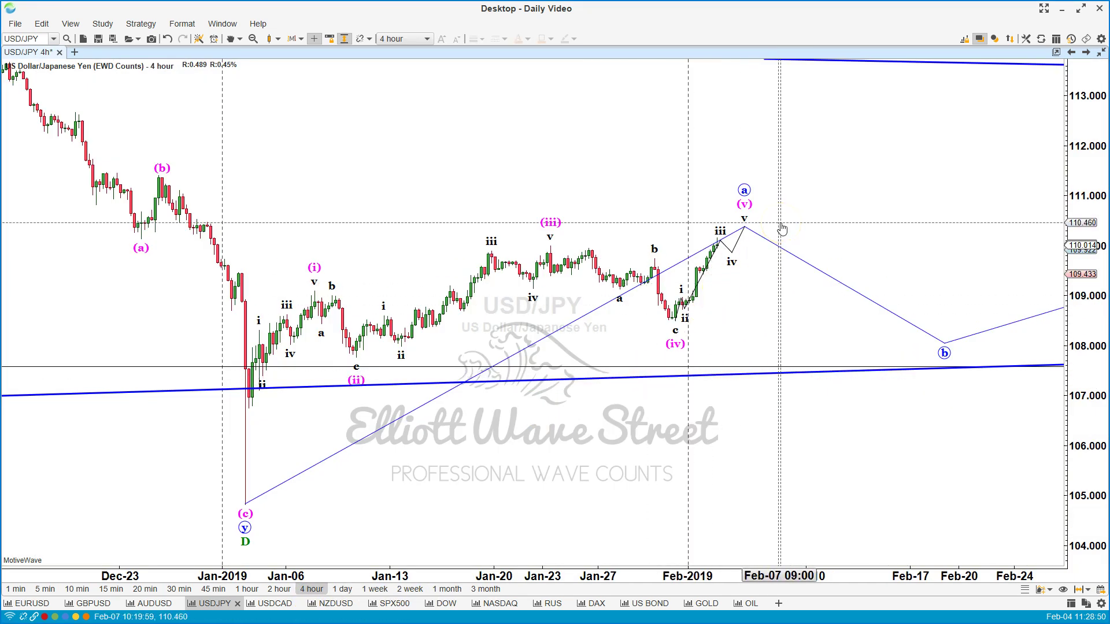
pyautogui.click(848, 305)
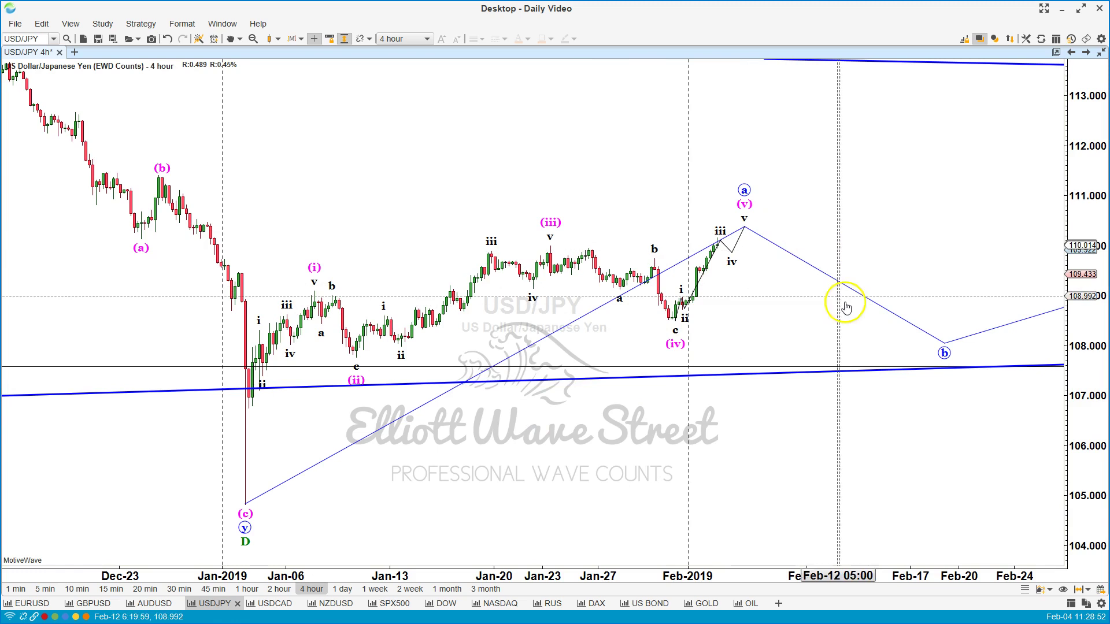
pyautogui.moveTo(668, 320)
pyautogui.mouseDown()
pyautogui.moveTo(731, 248)
pyautogui.moveTo(753, 268)
pyautogui.moveTo(675, 327)
pyautogui.moveTo(761, 230)
pyautogui.mouseUp()
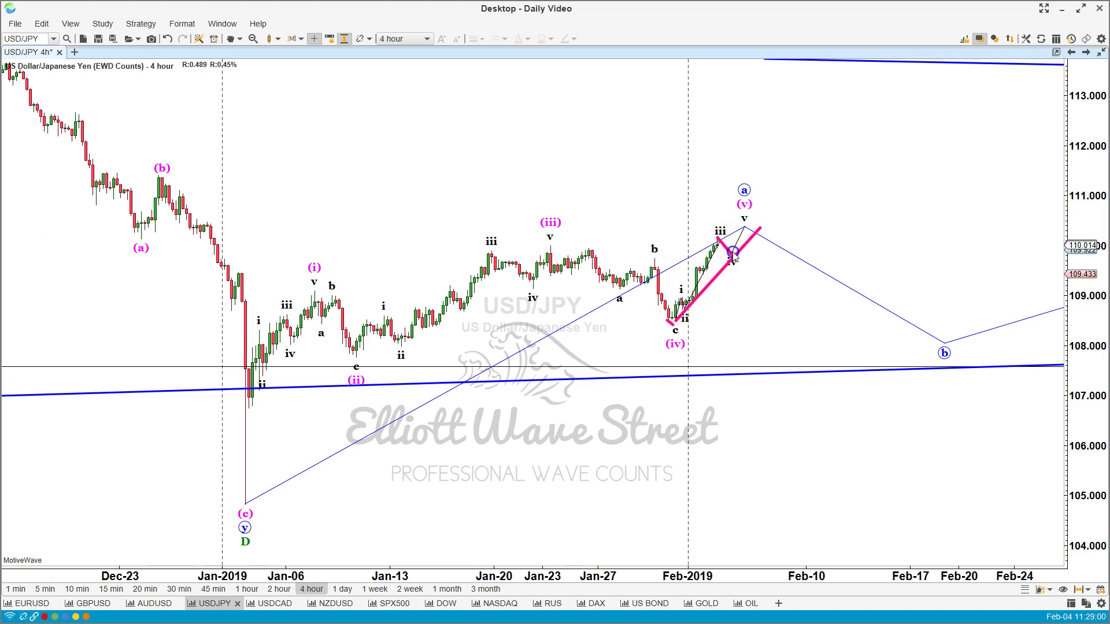
pyautogui.moveTo(771, 231); pyautogui.dragTo(787, 260)
pyautogui.moveTo(720, 255); pyautogui.dragTo(804, 244)
pyautogui.click(761, 237)
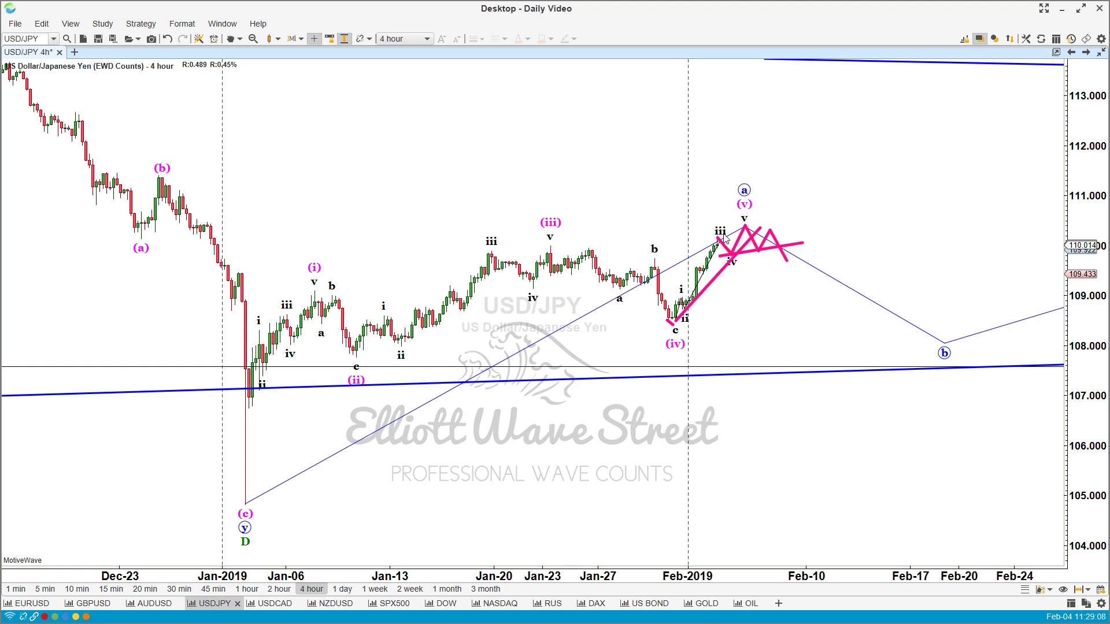
# Mark the projected break below the USD/JPY support line with pink arrows, and clear the markings
pyautogui.moveTo(817, 203); pyautogui.dragTo(807, 214)
pyautogui.moveTo(788, 254)
pyautogui.mouseDown()
pyautogui.moveTo(787, 280)
pyautogui.moveTo(776, 278)
pyautogui.mouseUp()
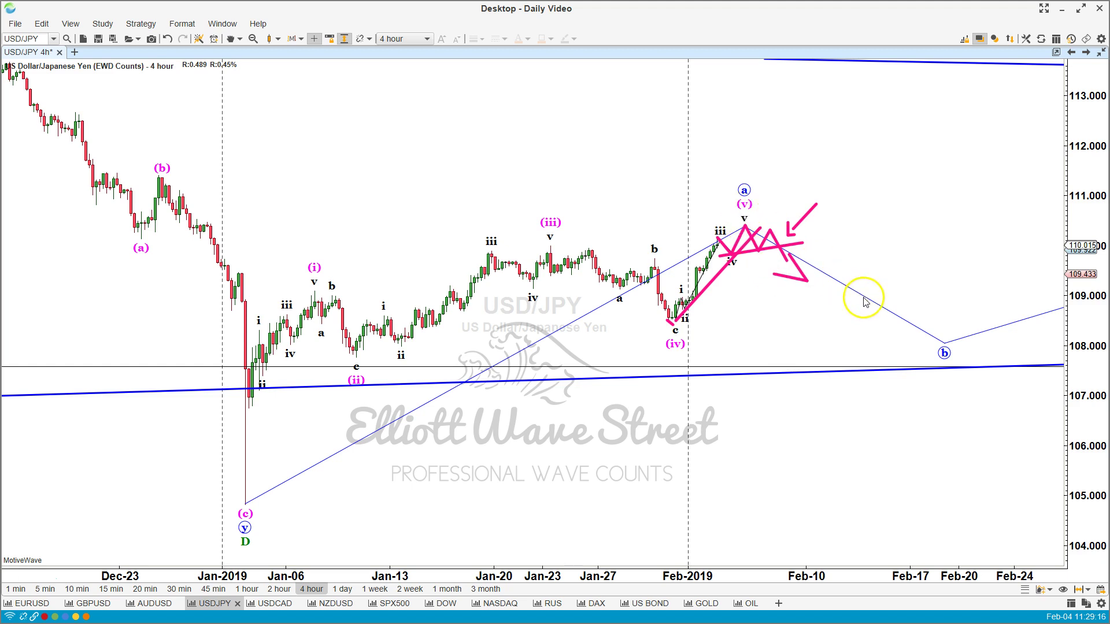
pyautogui.press('Escape')
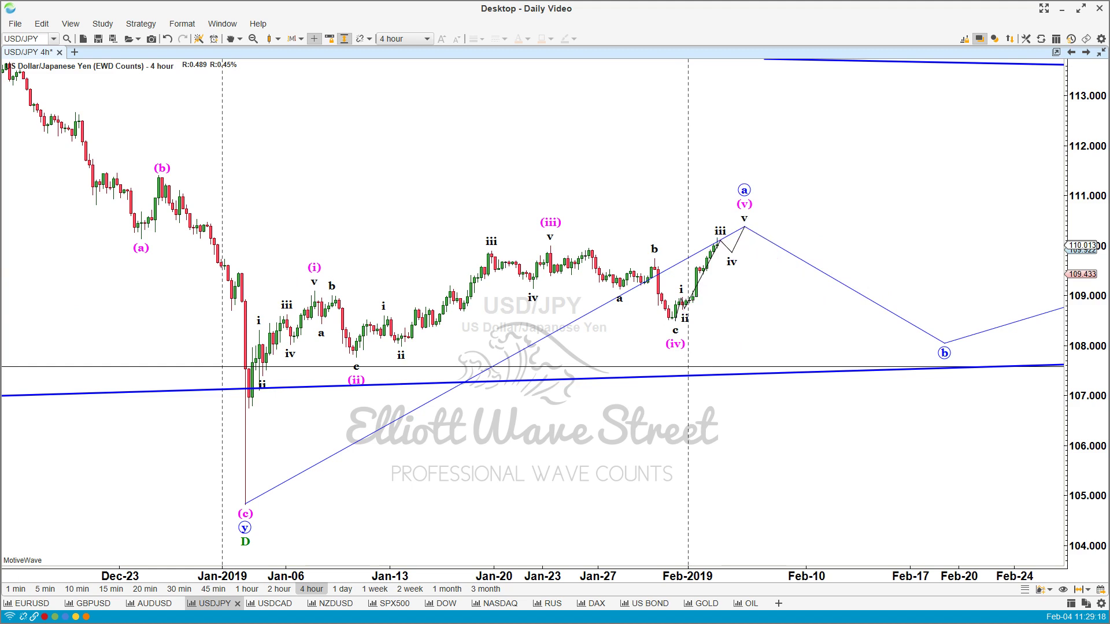
# Open the SPX500 chart on the 1 week timeframe and hide all waves below Minute degree
pyautogui.click(394, 603)
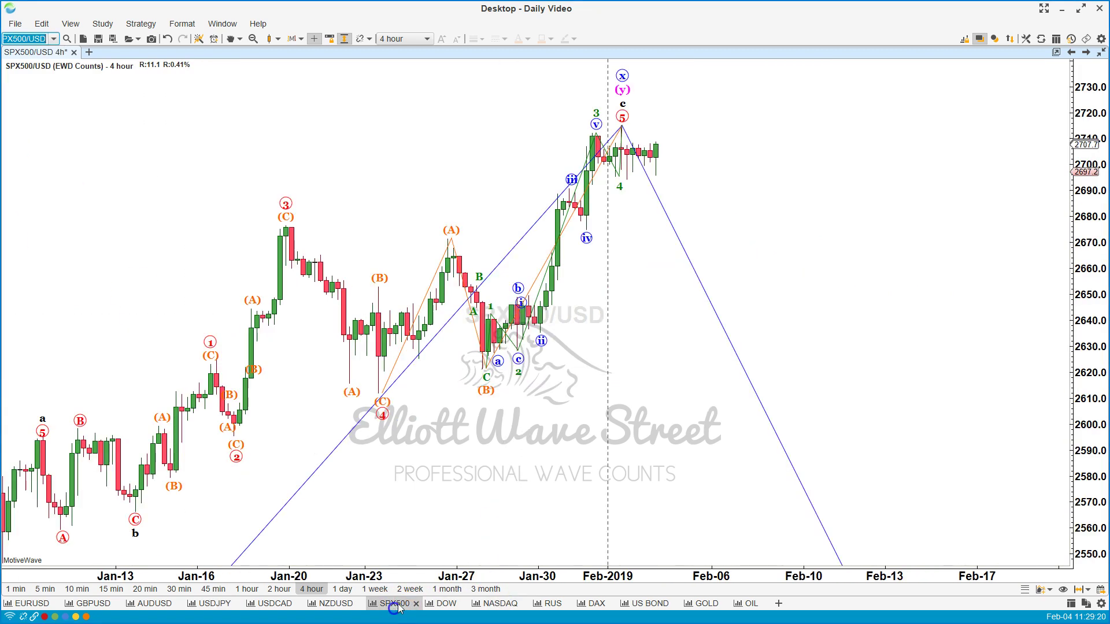
pyautogui.scroll(2, 597, 490)
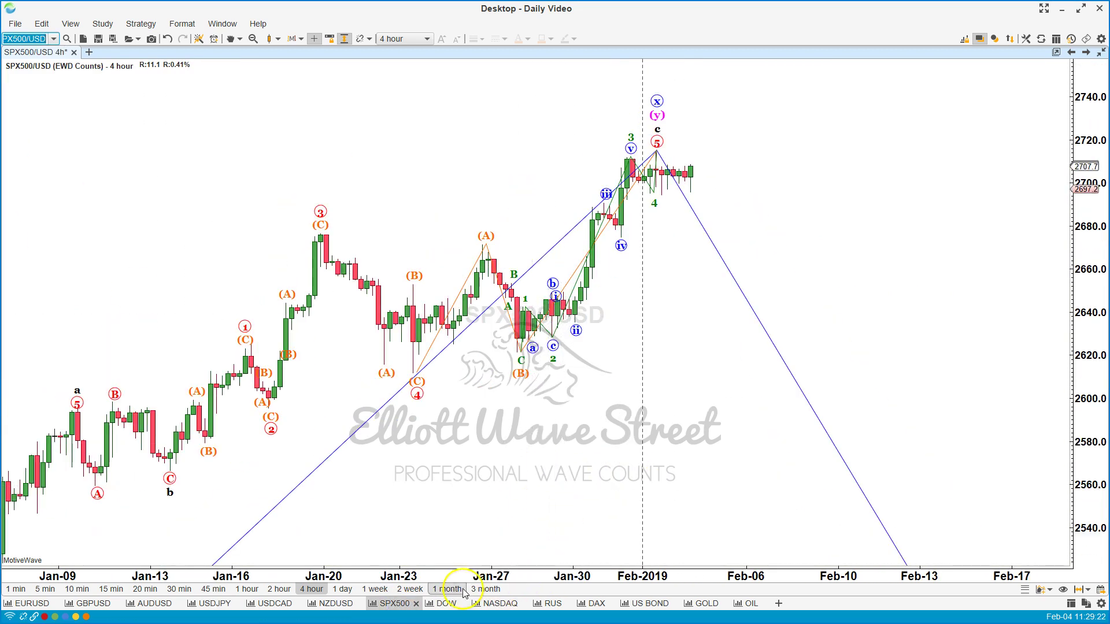
pyautogui.click(375, 589)
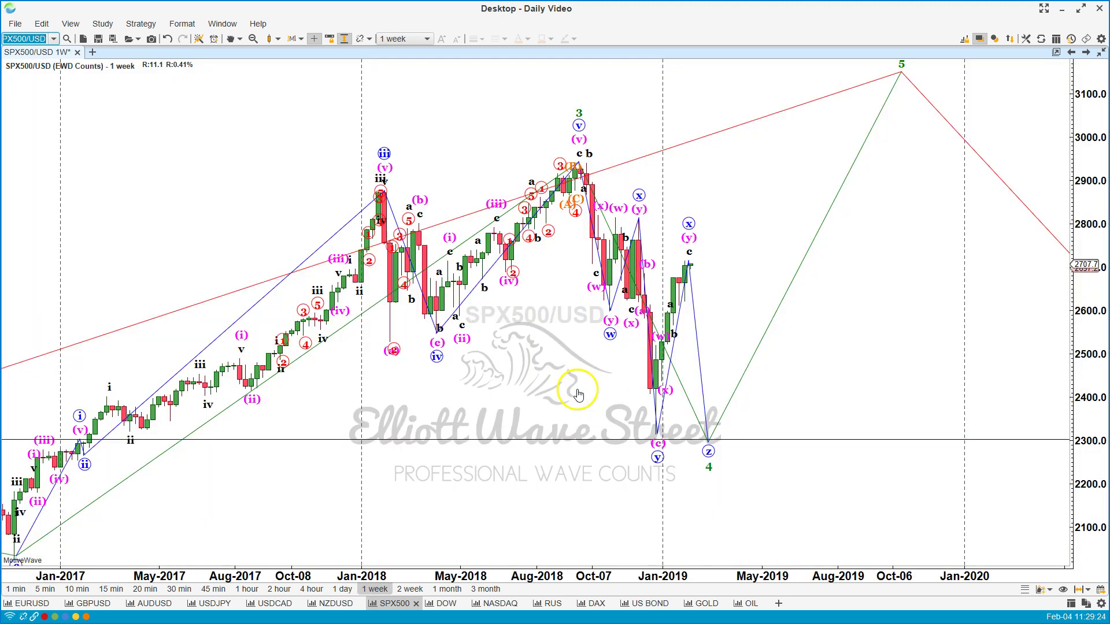
pyautogui.rightClick(688, 223)
pyautogui.moveTo(752, 293)
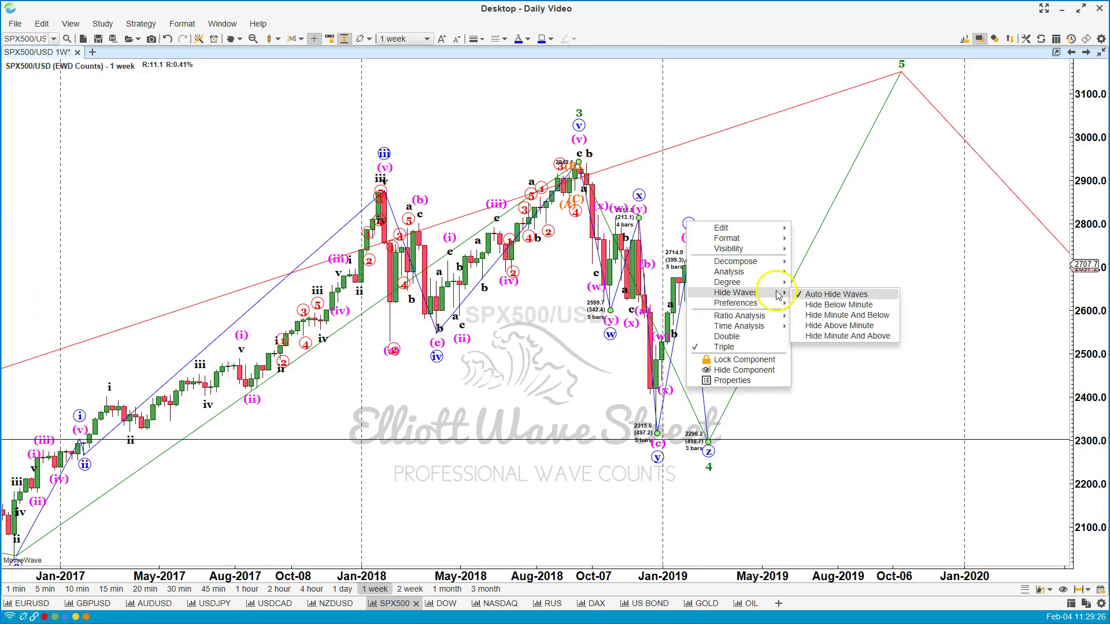
pyautogui.click(810, 303)
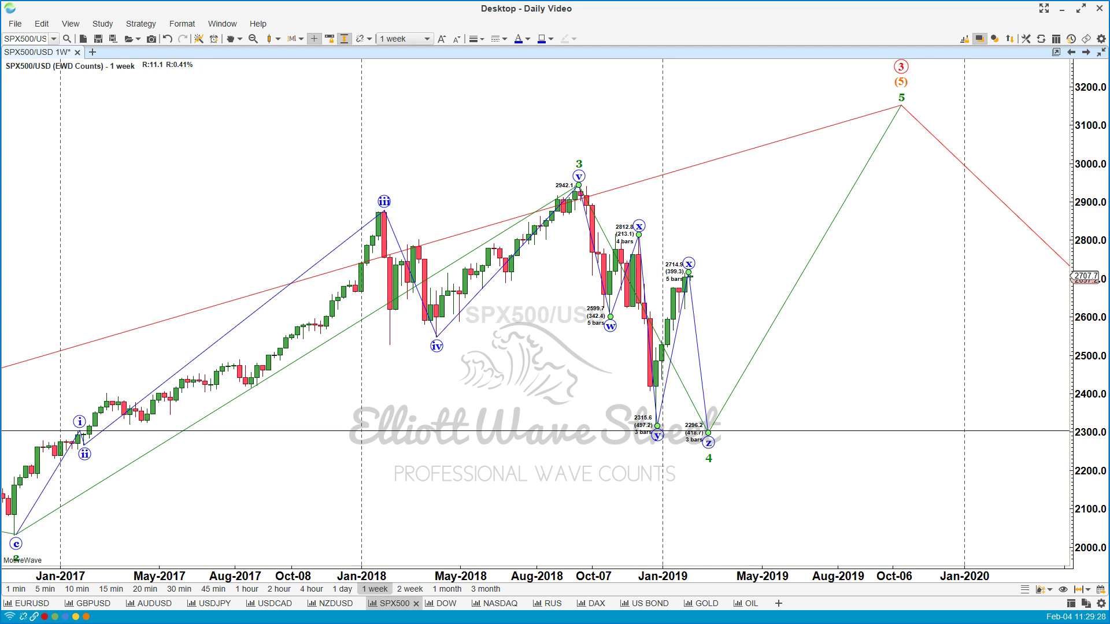
# Draw a pink trendline from the wave 3 high, mark the latest wave x and sketch its decline to z, and clear the markings
pyautogui.moveTo(579, 184)
pyautogui.mouseDown()
pyautogui.moveTo(769, 264)
pyautogui.moveTo(807, 375)
pyautogui.moveTo(826, 393)
pyautogui.mouseUp()
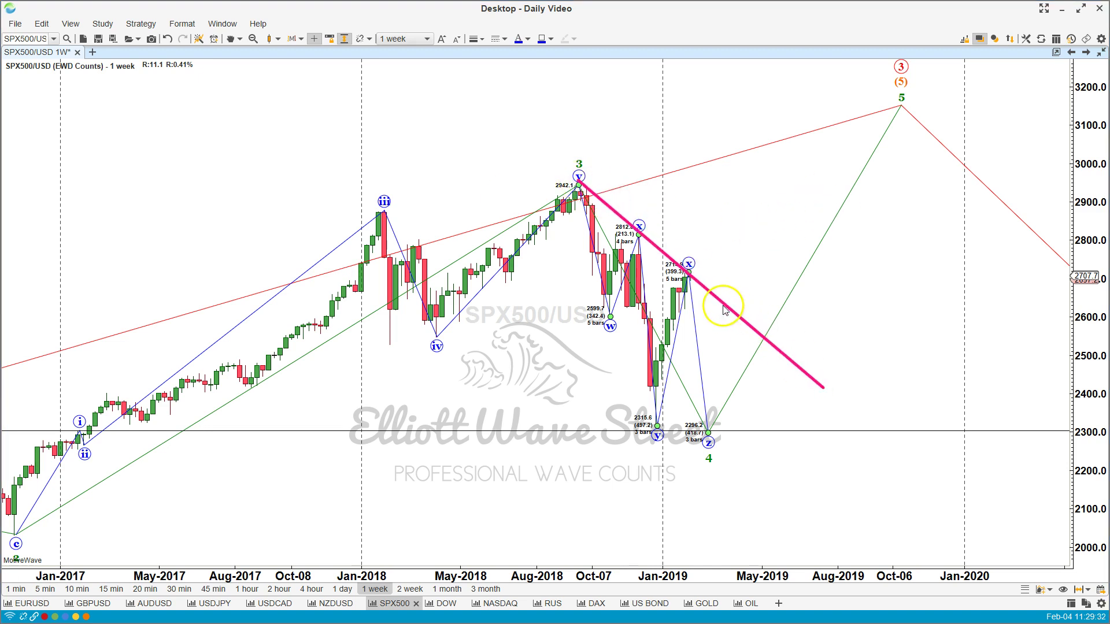
pyautogui.moveTo(738, 250); pyautogui.dragTo(717, 261)
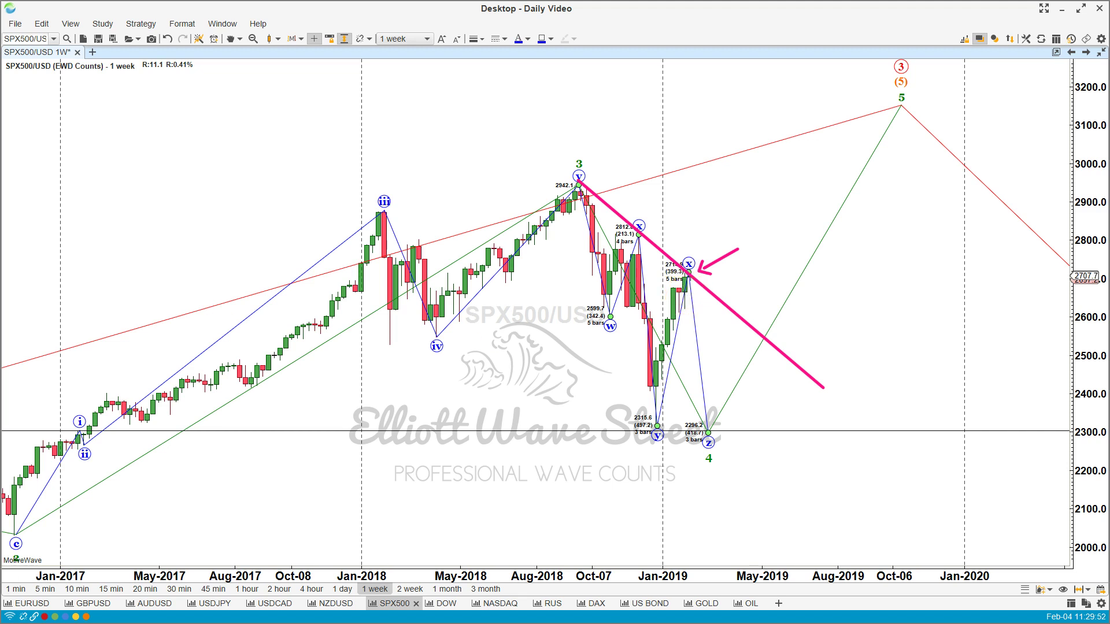
pyautogui.moveTo(683, 217)
pyautogui.mouseDown()
pyautogui.moveTo(698, 226)
pyautogui.moveTo(689, 248)
pyautogui.mouseUp()
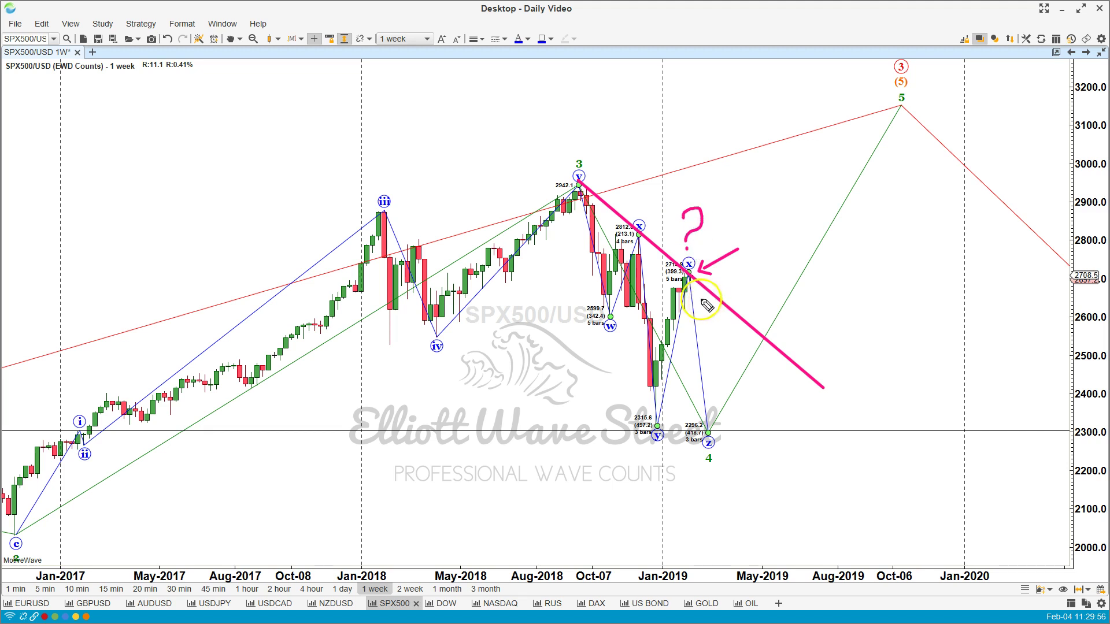
pyautogui.moveTo(686, 279); pyautogui.dragTo(715, 429)
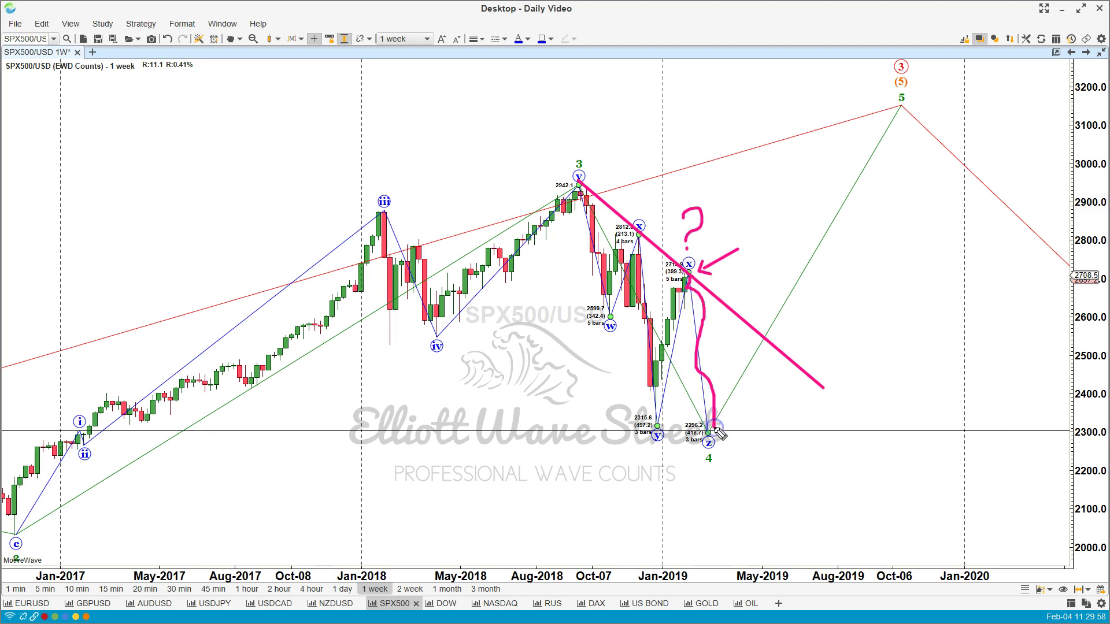
pyautogui.moveTo(701, 255)
pyautogui.mouseDown()
pyautogui.moveTo(665, 272)
pyautogui.moveTo(711, 277)
pyautogui.moveTo(809, 0)
pyautogui.mouseUp()
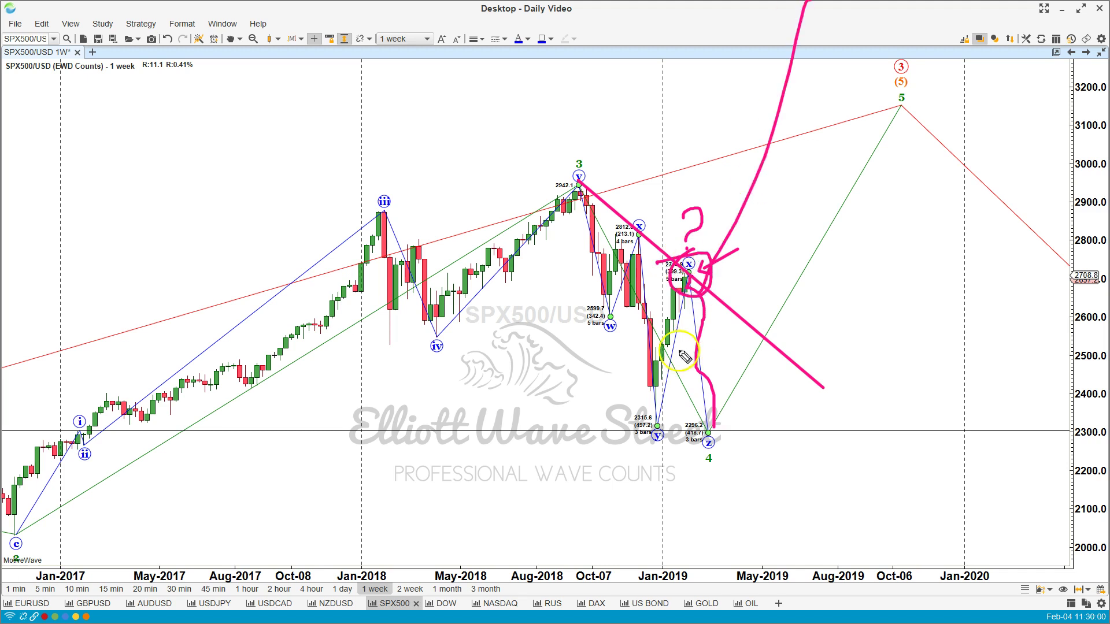
pyautogui.press('Escape')
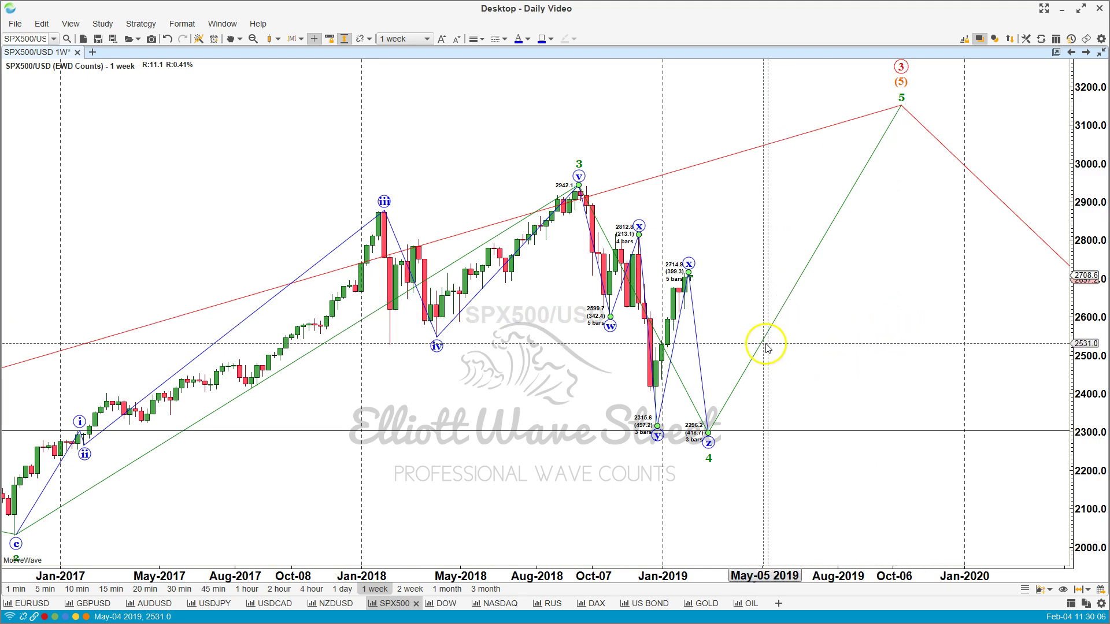
# Change SPX500 to the 1 day timeframe and redisplay the hidden lower-degree wave labels
pyautogui.moveTo(675, 375)
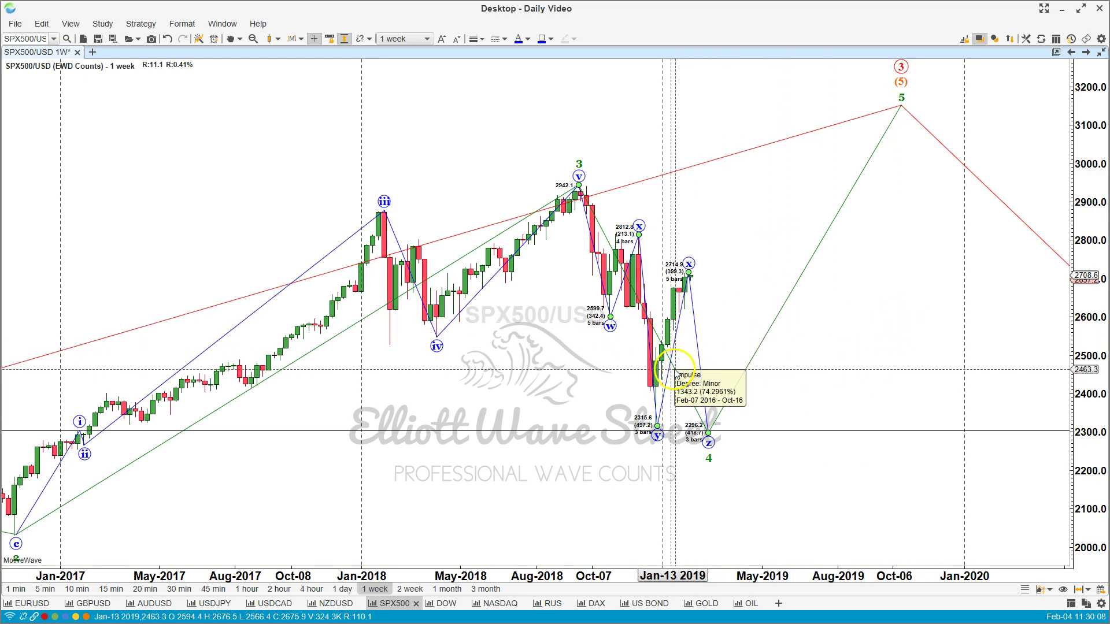
pyautogui.click(342, 589)
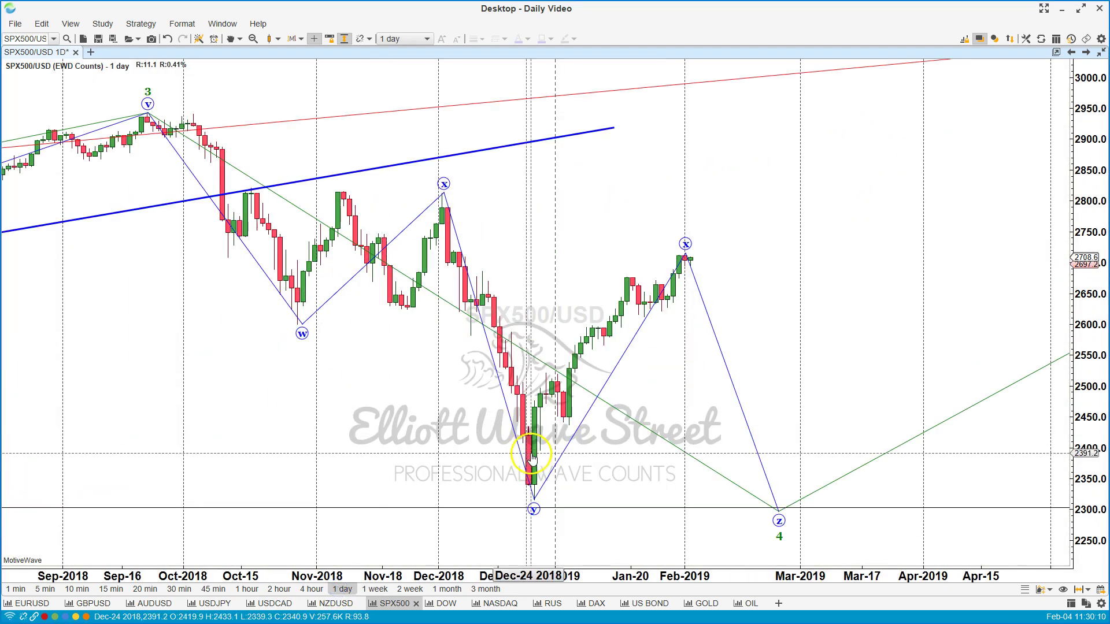
pyautogui.rightClick(685, 244)
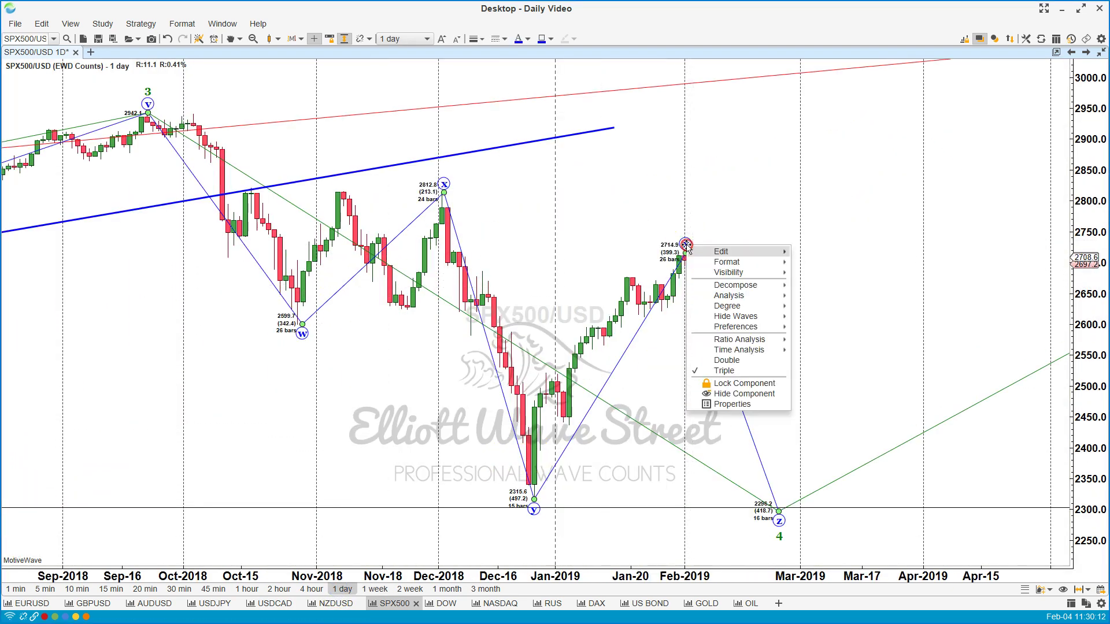
pyautogui.moveTo(736, 316)
pyautogui.click(830, 316)
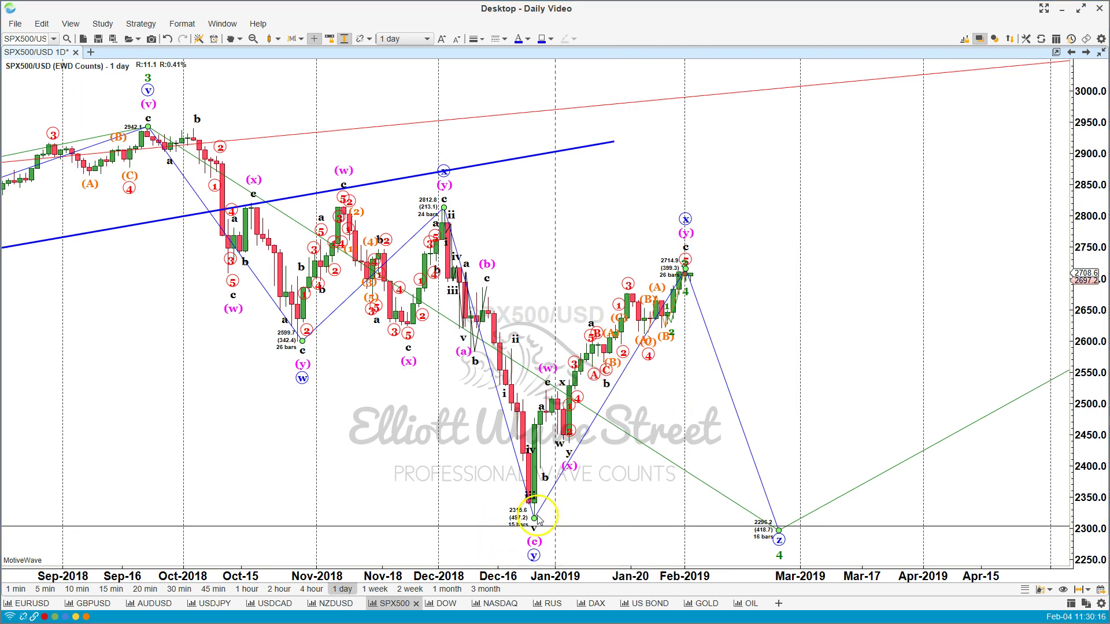
# Draw pink channel lines below and above the rally from the wave y low to wave x, and clear them
pyautogui.moveTo(533, 518)
pyautogui.mouseDown()
pyautogui.moveTo(689, 327)
pyautogui.moveTo(716, 264)
pyautogui.mouseUp()
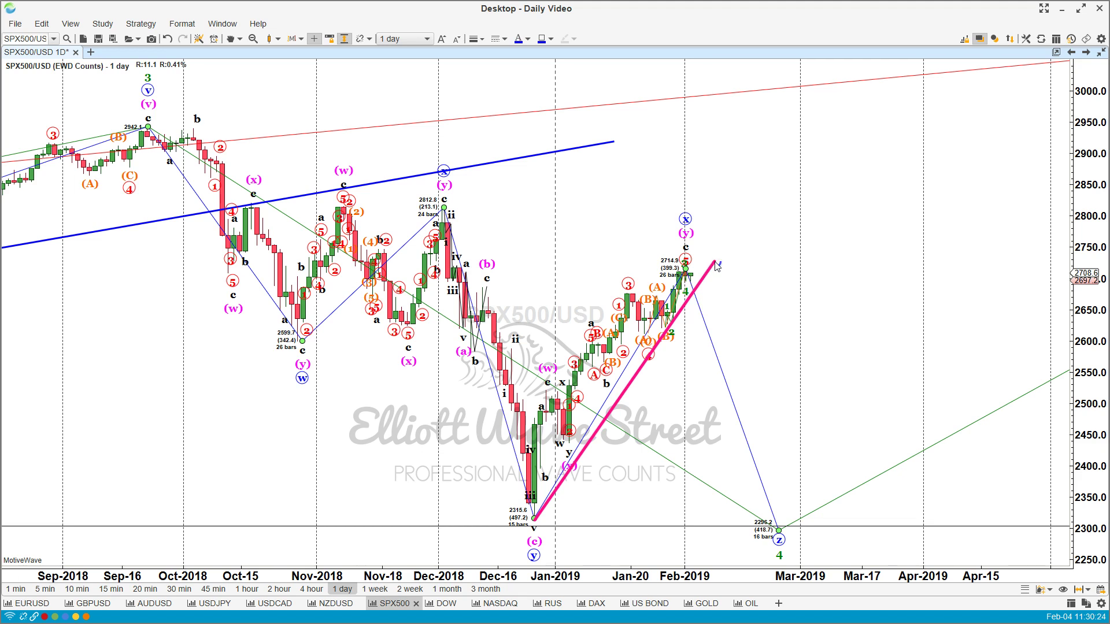
pyautogui.moveTo(716, 264); pyautogui.dragTo(719, 255)
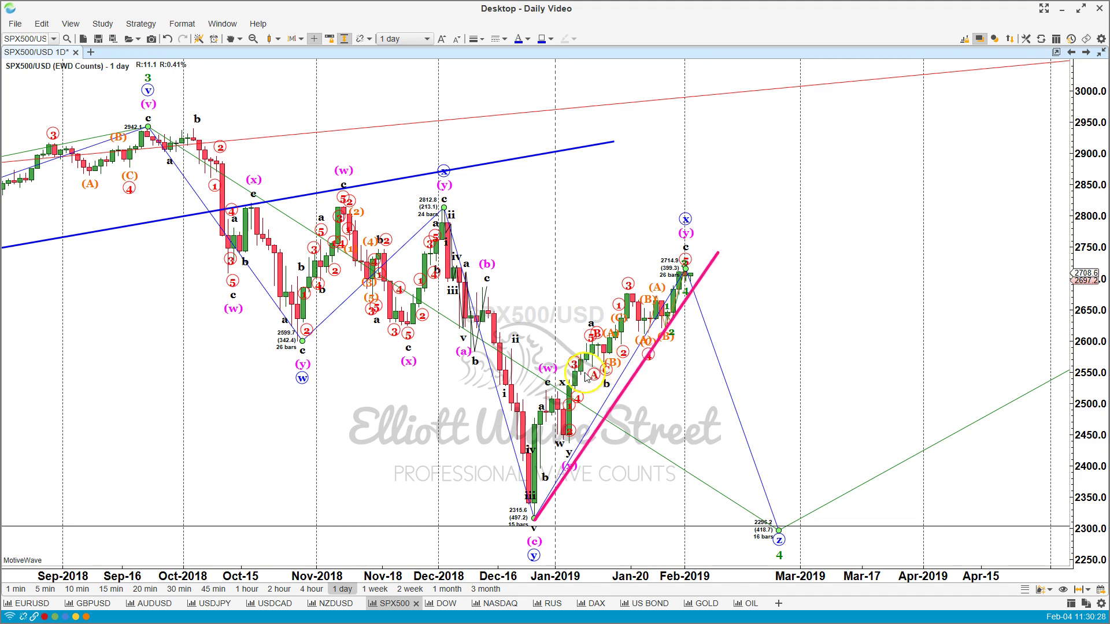
pyautogui.click(545, 396)
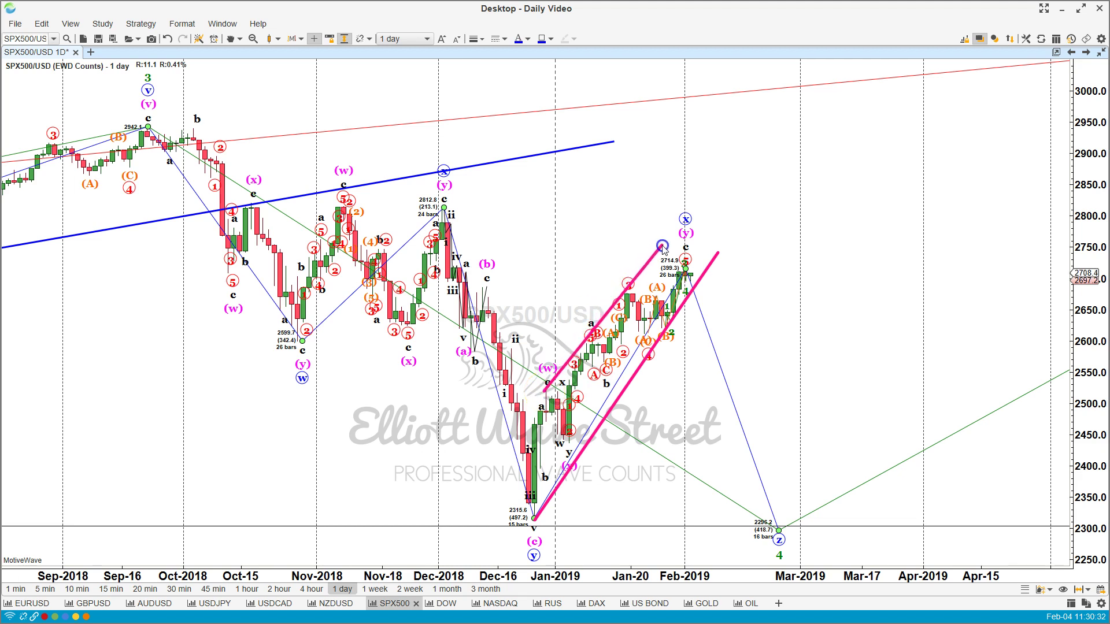
pyautogui.click(748, 333)
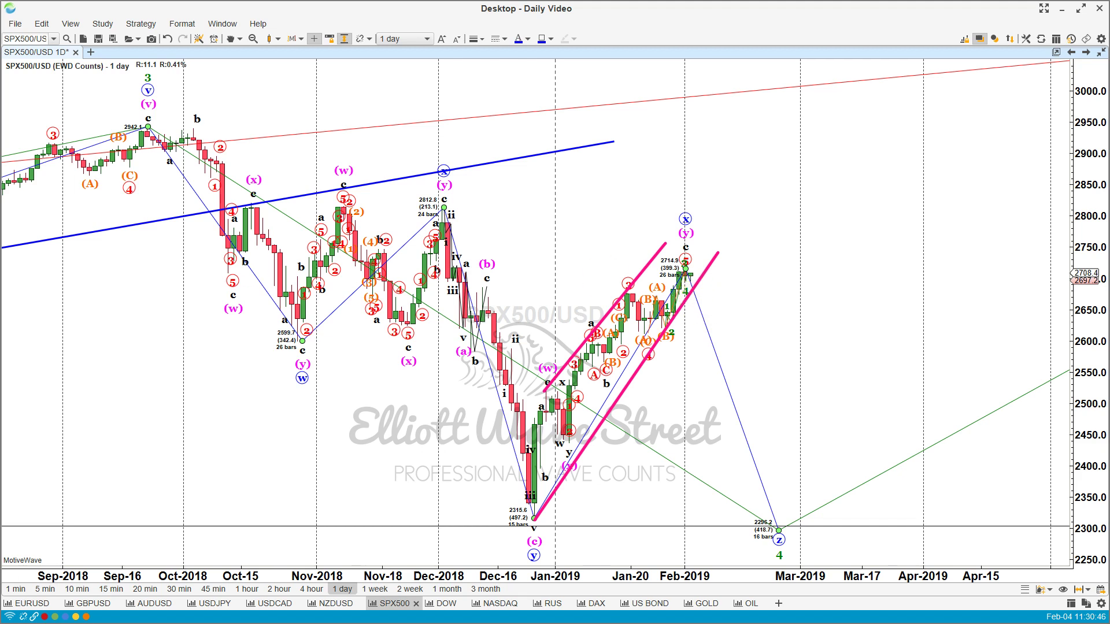
pyautogui.press('Delete')
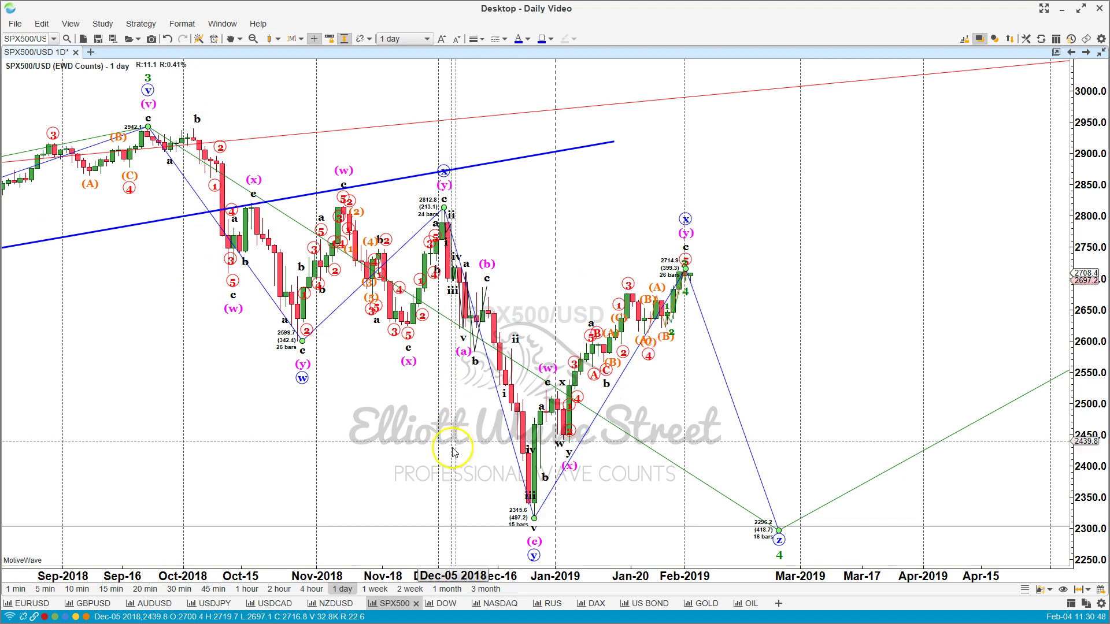
# Change SPX500 to the 4 hour timeframe and mark the green wave 4 low with a horizontal line
pyautogui.click(303, 591)
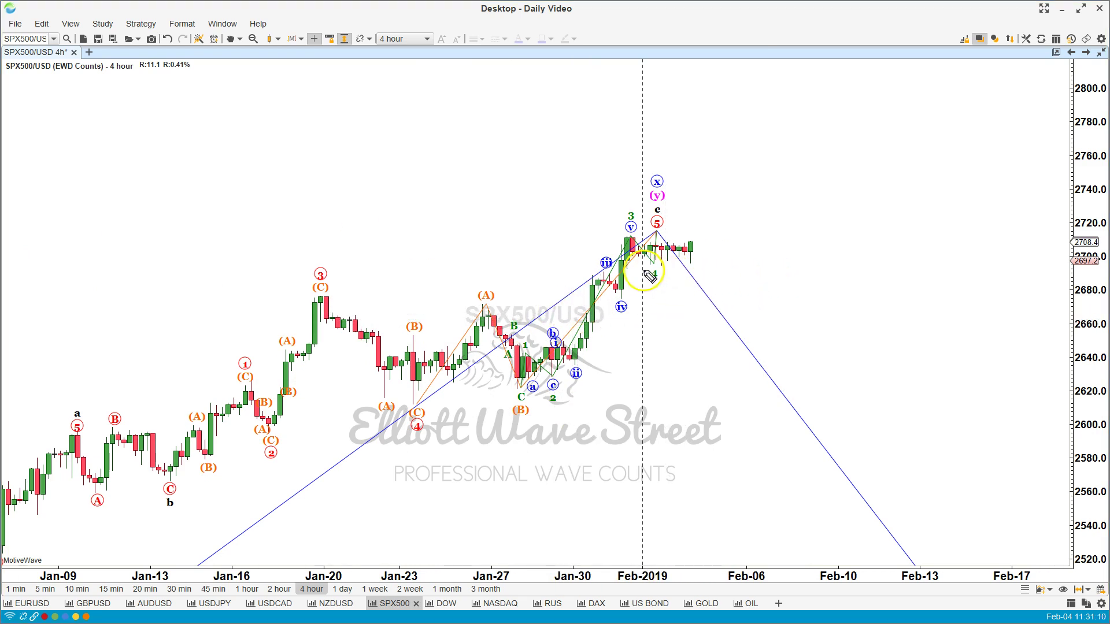
pyautogui.moveTo(644, 271); pyautogui.dragTo(736, 273)
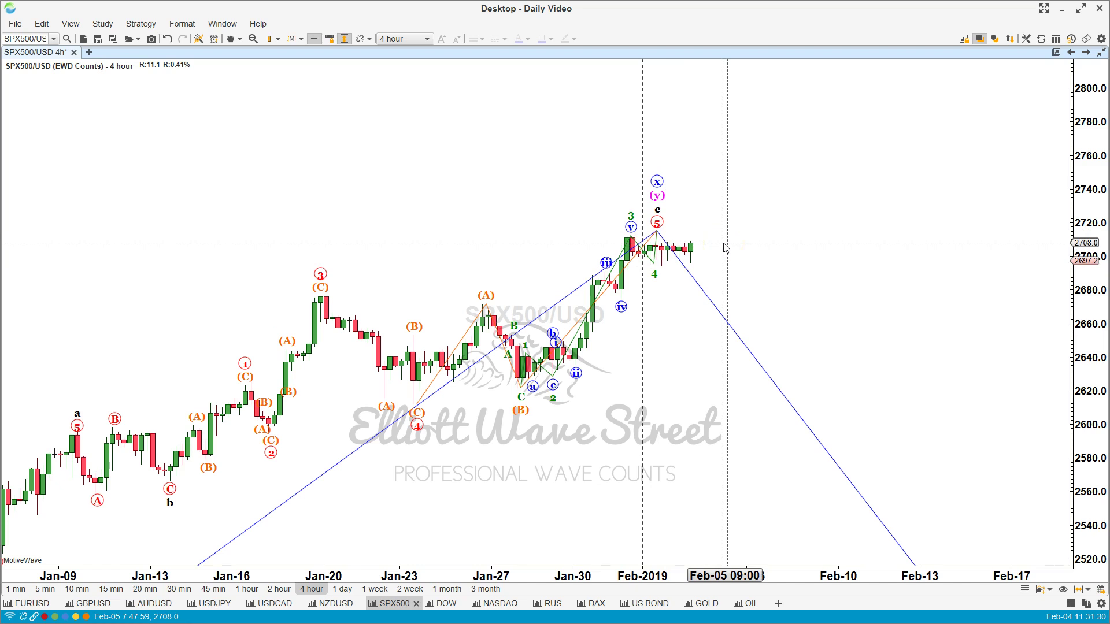
pyautogui.click(738, 259)
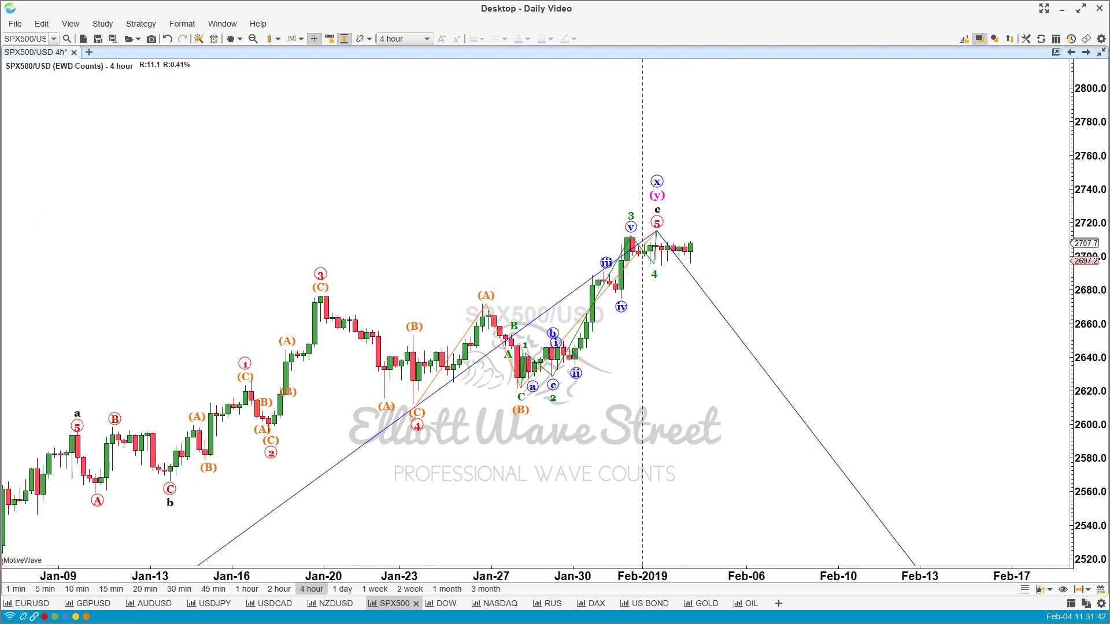
# Bracket the recent range with pink lines at the wave 4 low and wave 5 high, sketch a final rise and drop, and clear the markings
pyautogui.moveTo(653, 272)
pyautogui.mouseDown()
pyautogui.moveTo(705, 268)
pyautogui.moveTo(706, 219)
pyautogui.mouseUp()
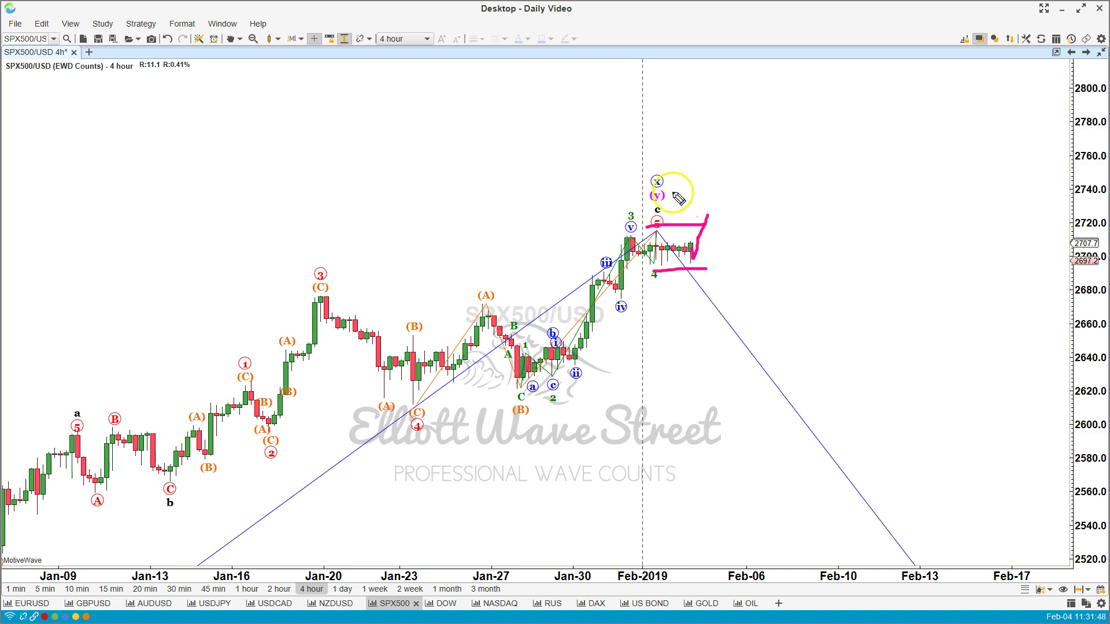
pyautogui.moveTo(659, 184); pyautogui.dragTo(675, 180)
pyautogui.click(689, 255)
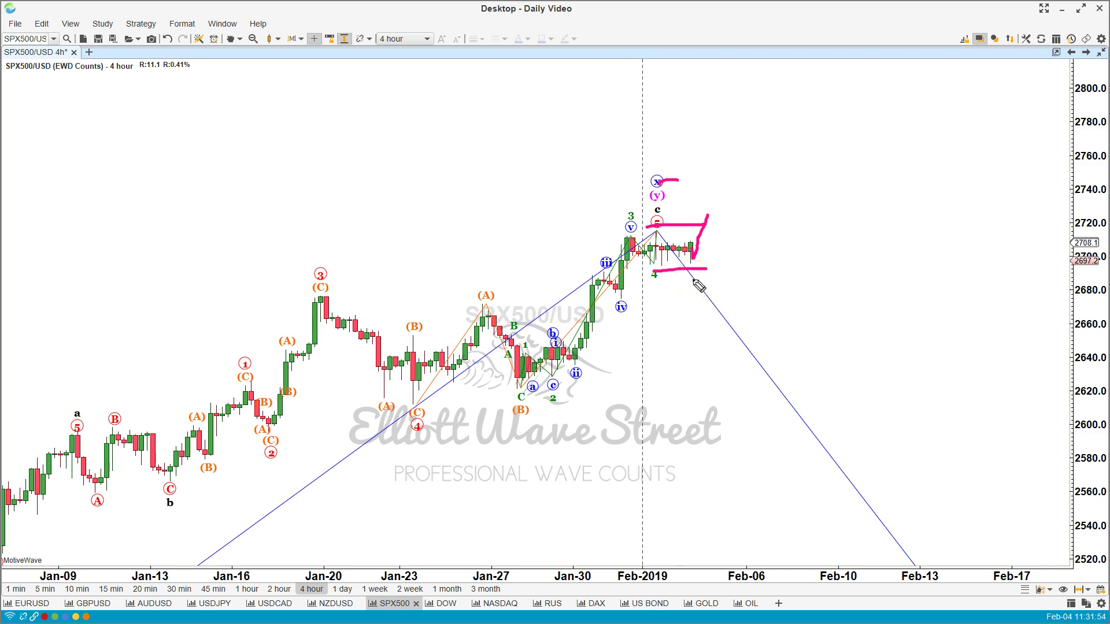
pyautogui.click(694, 282)
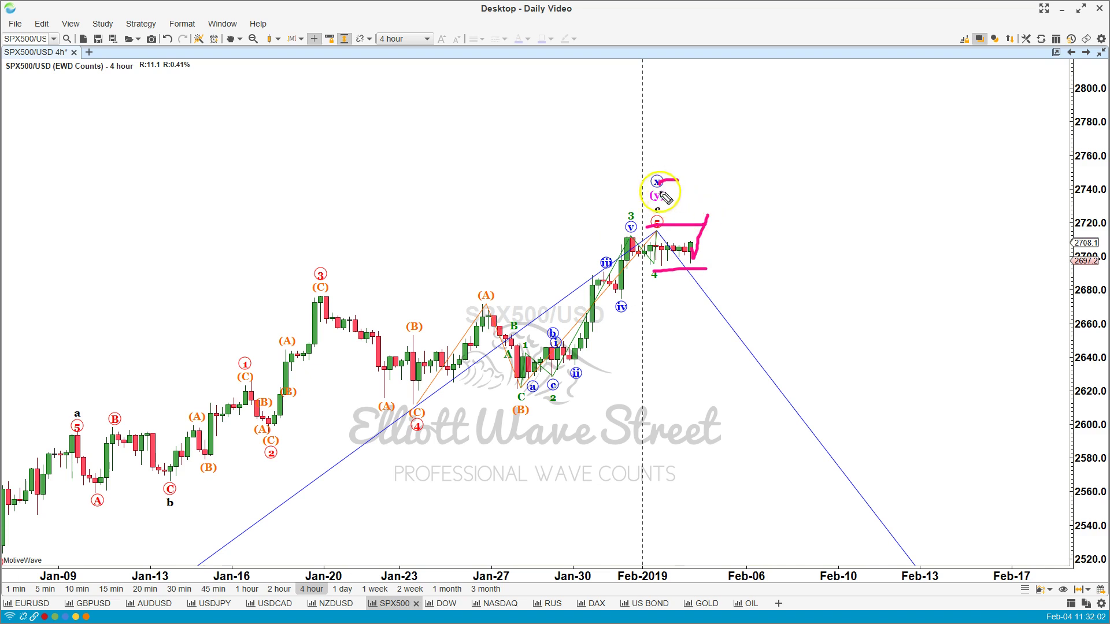
pyautogui.moveTo(661, 211); pyautogui.dragTo(697, 191)
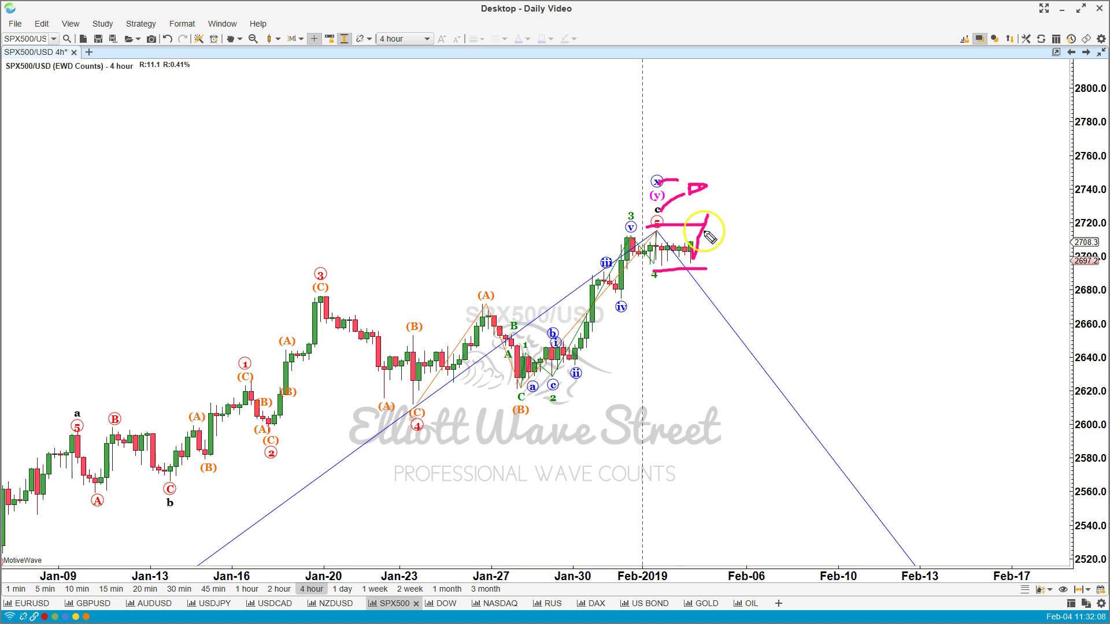
pyautogui.moveTo(706, 231)
pyautogui.mouseDown()
pyautogui.moveTo(719, 215)
pyautogui.moveTo(744, 307)
pyautogui.mouseUp()
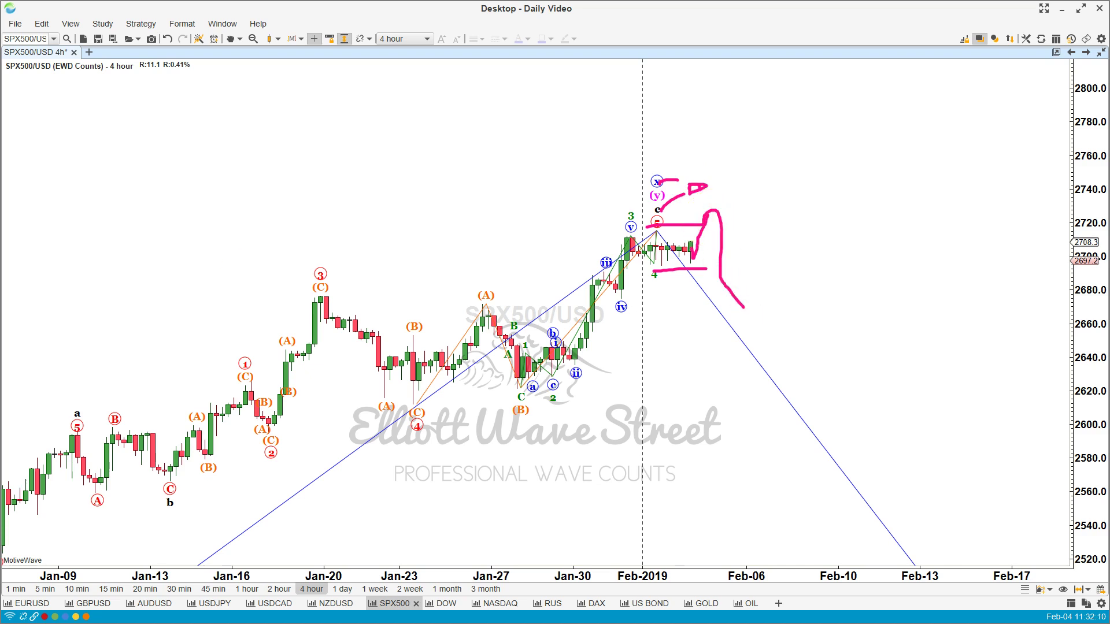
pyautogui.press('Escape')
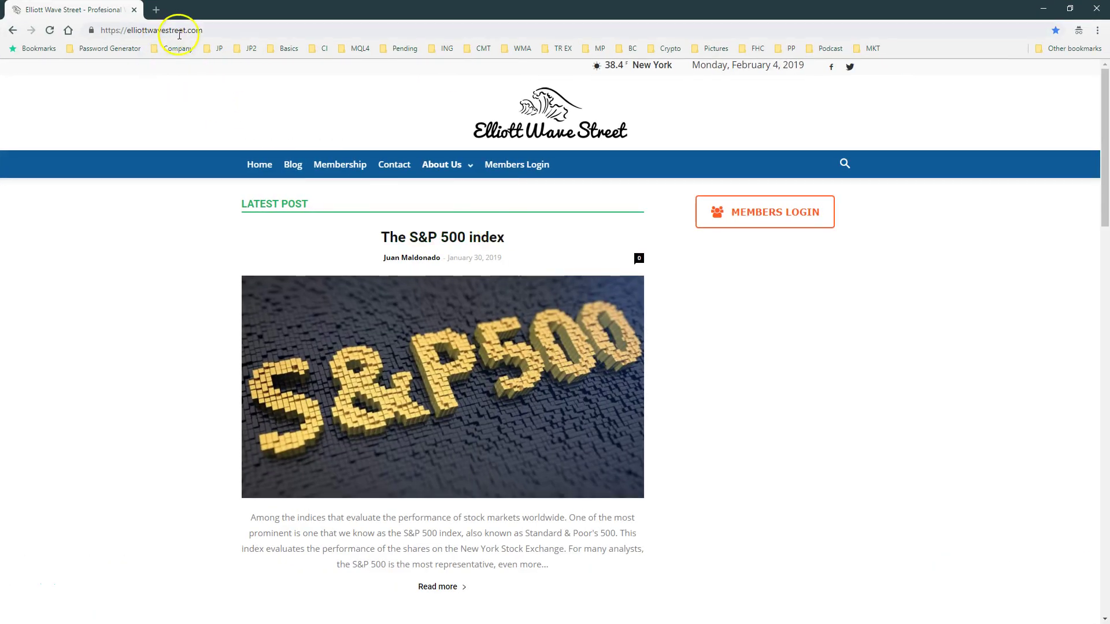
# In the browser, open the Elliott Wave Street Membership page and review the sample video section and Platinum Membership pricing and features
pyautogui.click(345, 173)
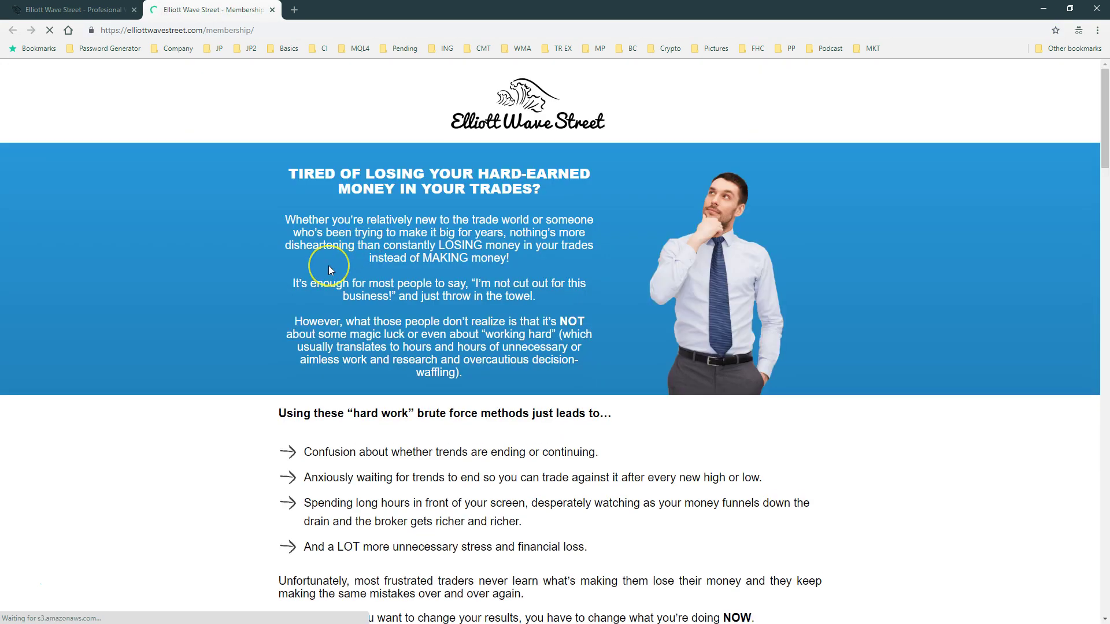
pyautogui.scroll(-2, 328, 268)
pyautogui.scroll(-7, 328, 265)
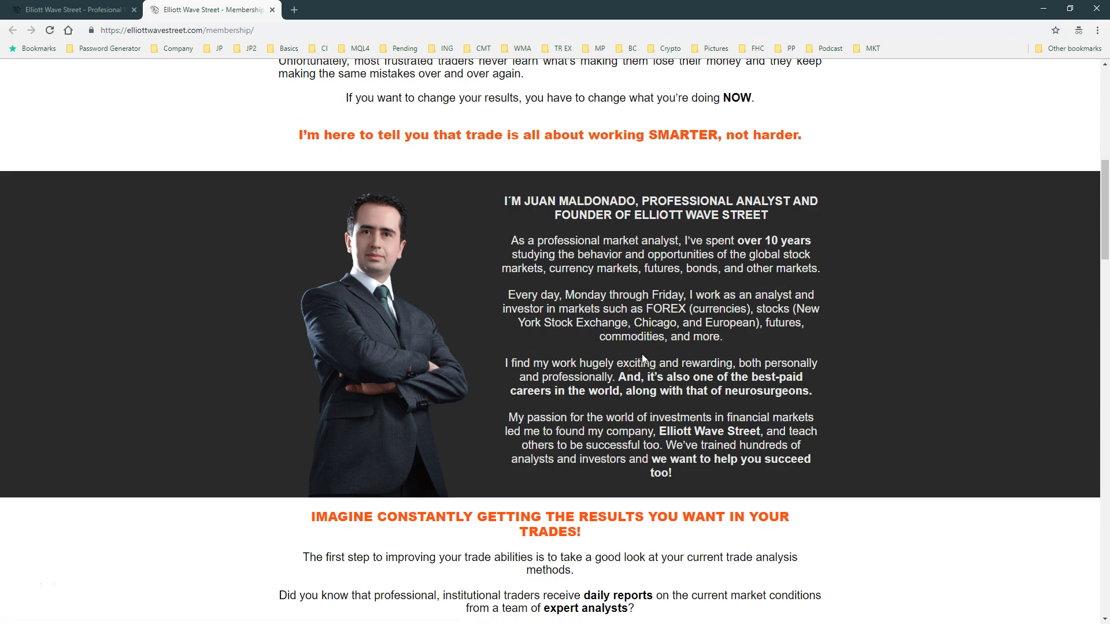
pyautogui.scroll(-13, 642, 358)
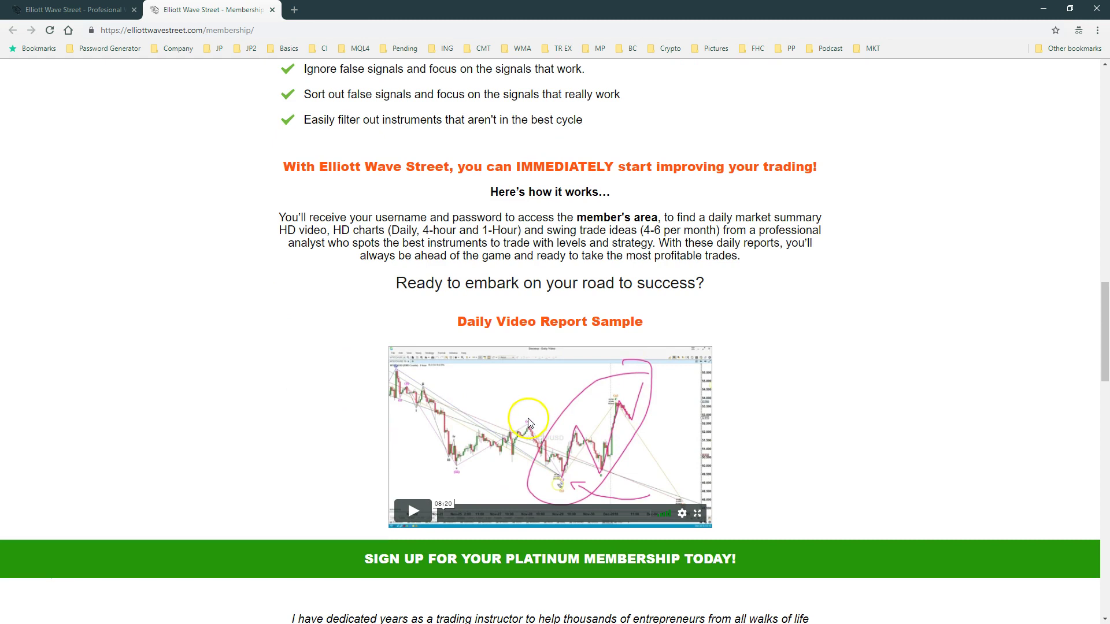
pyautogui.scroll(-3, 353, 445)
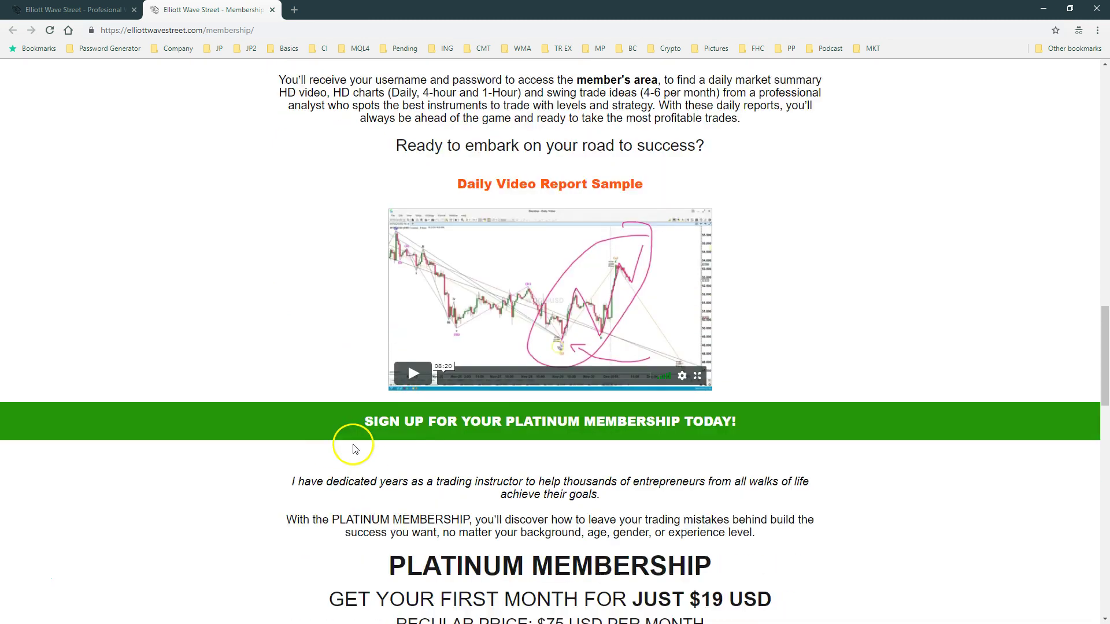
pyautogui.scroll(-4, 353, 445)
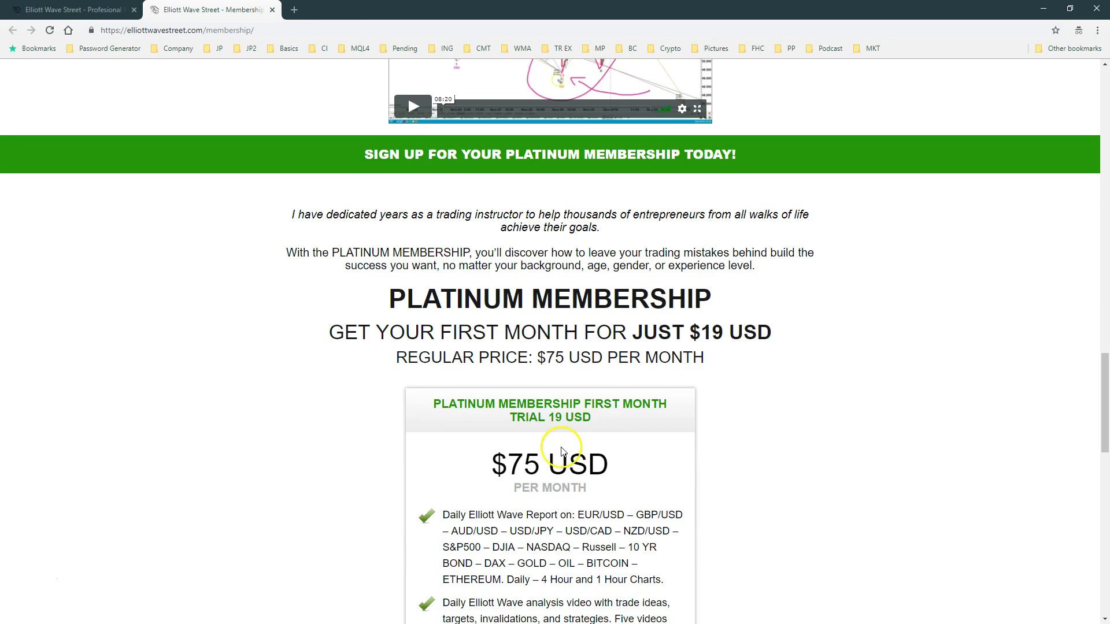
pyautogui.scroll(-2, 439, 457)
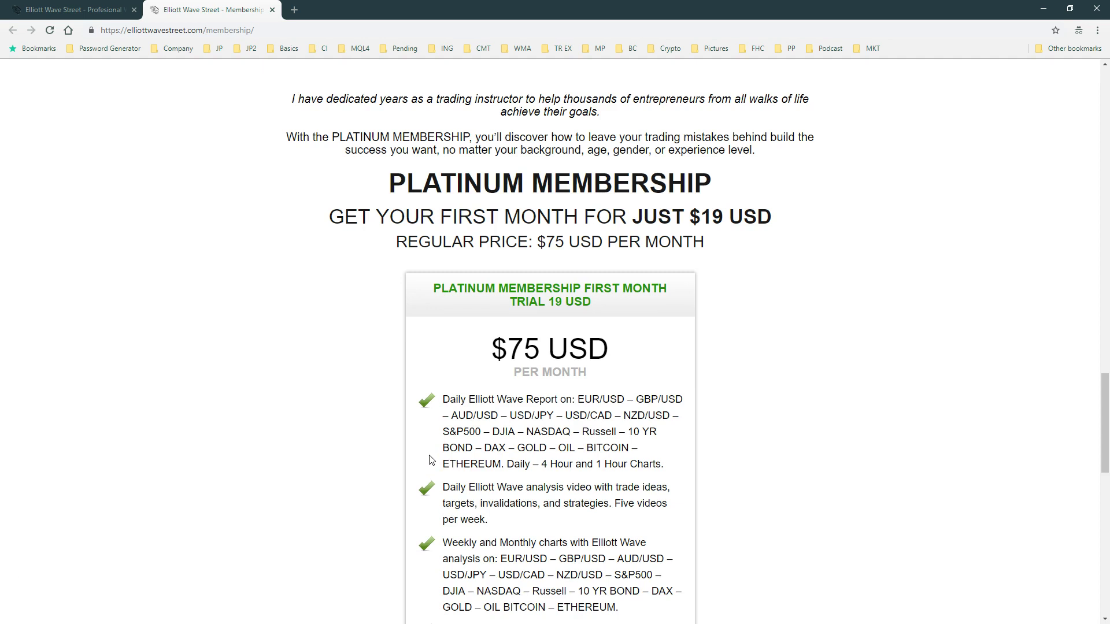
pyautogui.scroll(-2, 431, 460)
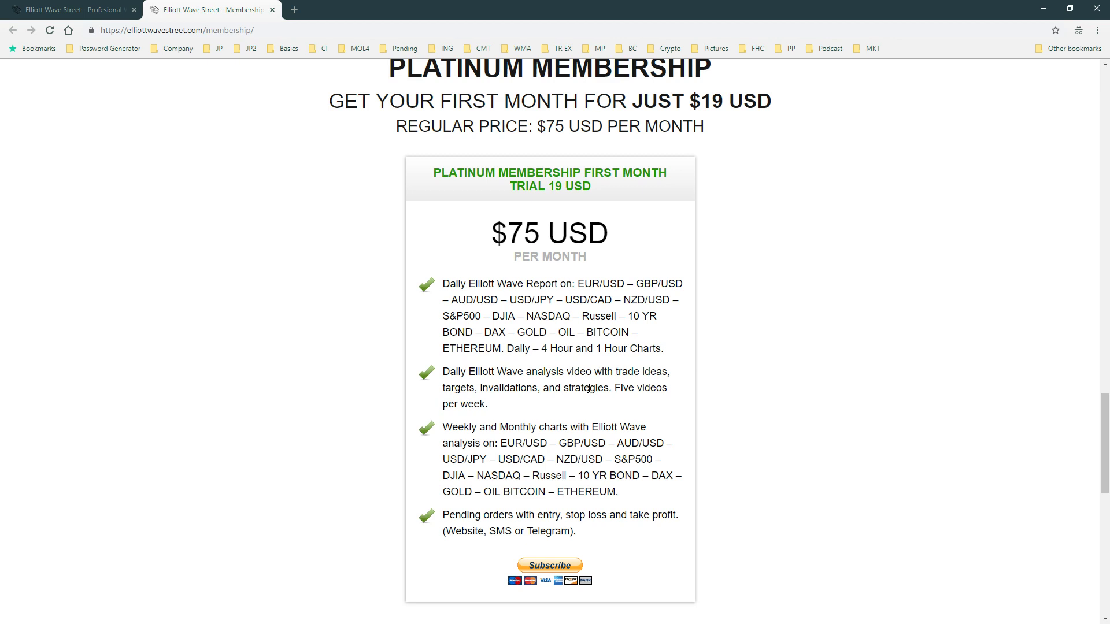
pyautogui.scroll(8, 589, 388)
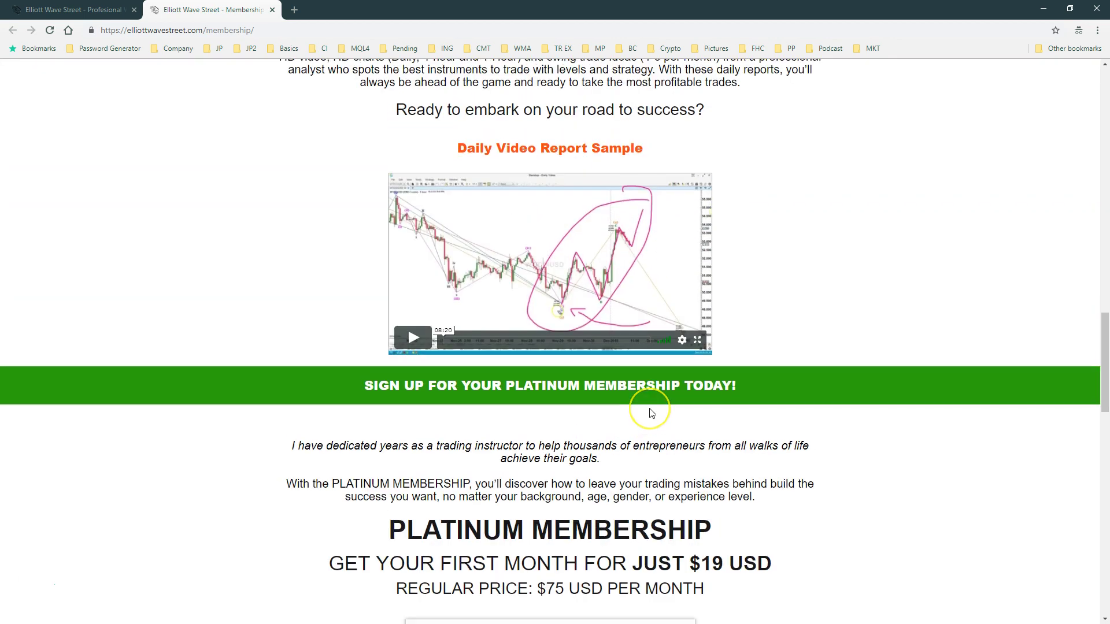